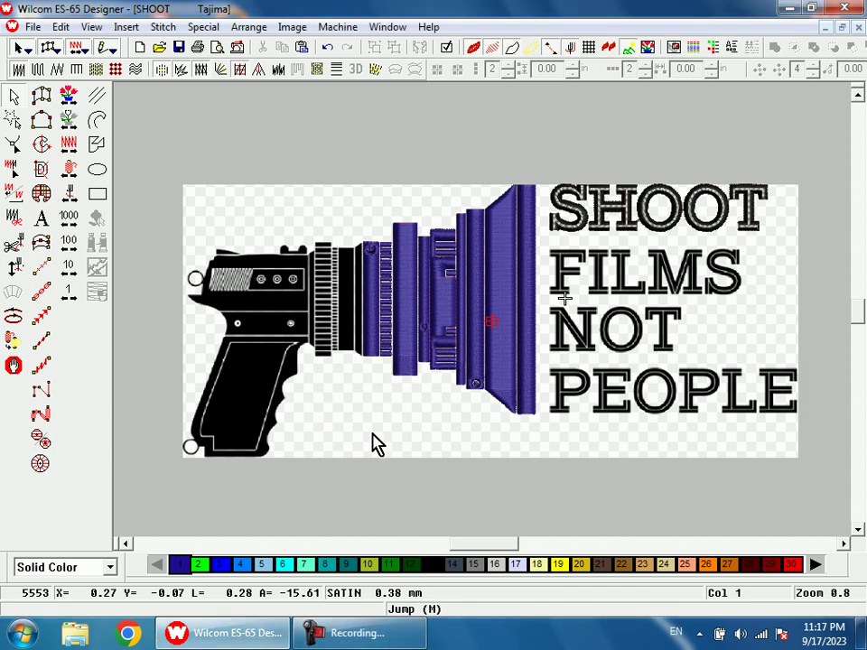
Step: Digitize the narrow black strip with slanted ends beside the stitched lens barrel as a two-sided satin column
click(42, 96)
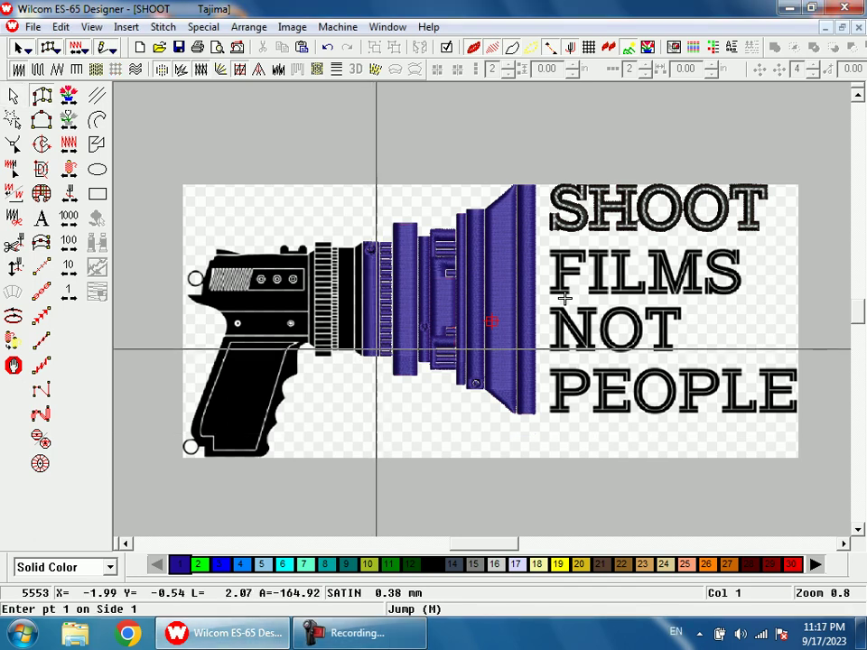
key(b)
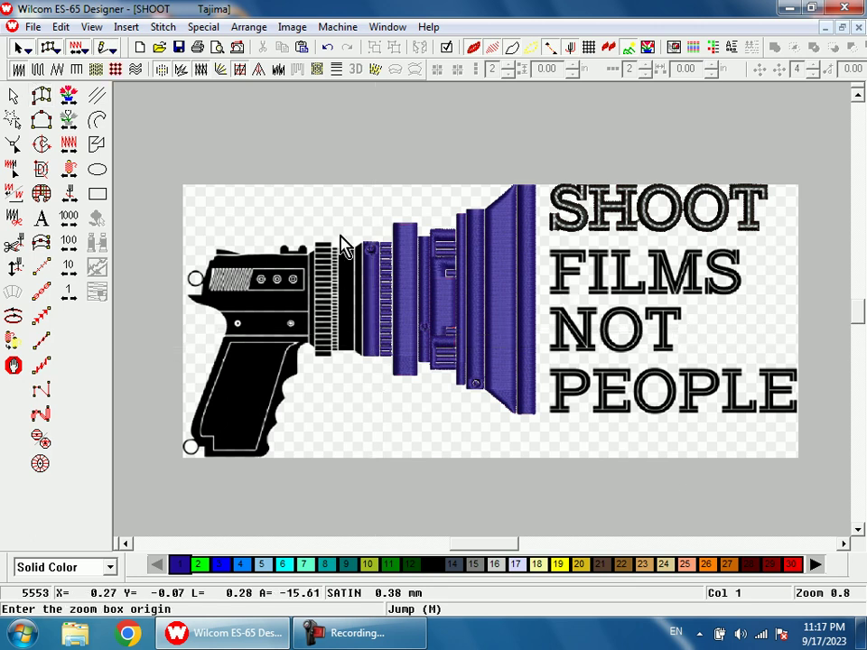
drag(298, 226, 438, 312)
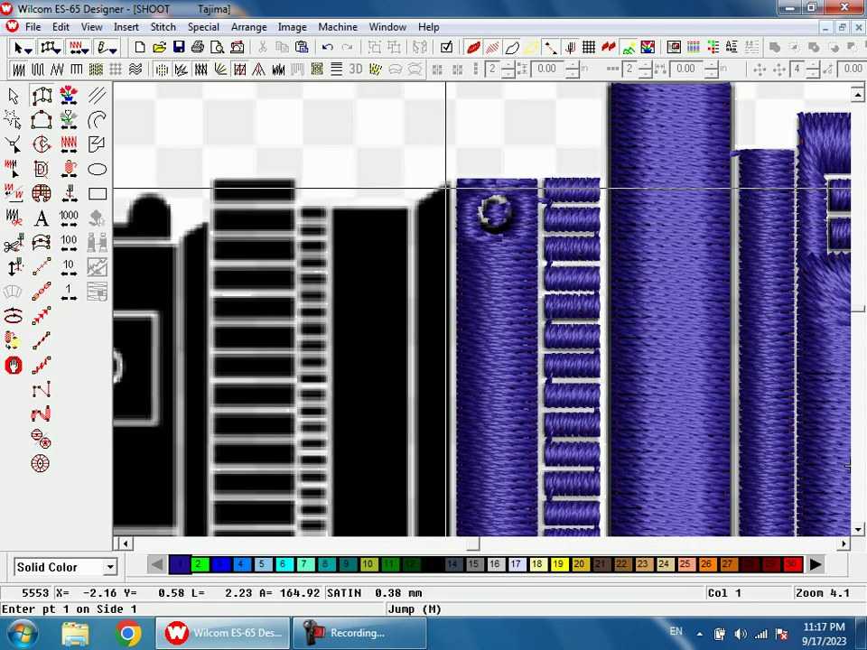
click(449, 184)
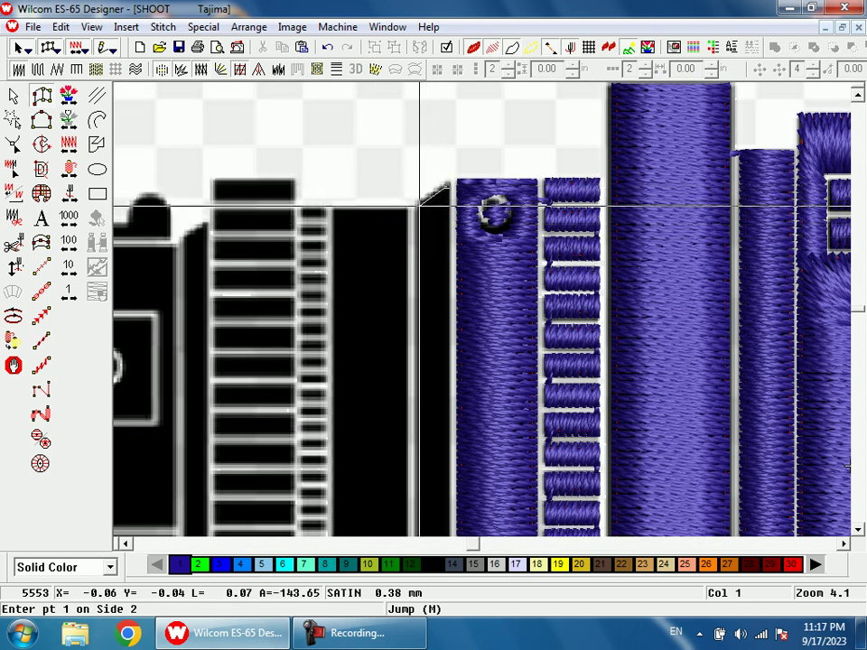
click(436, 300)
key(1)
key(b)
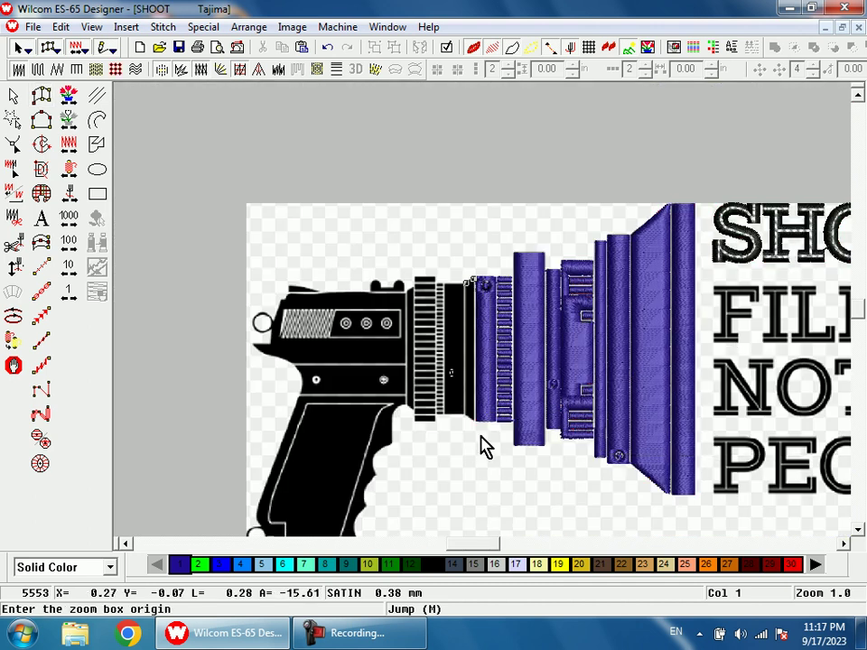
drag(416, 370, 516, 435)
click(534, 418)
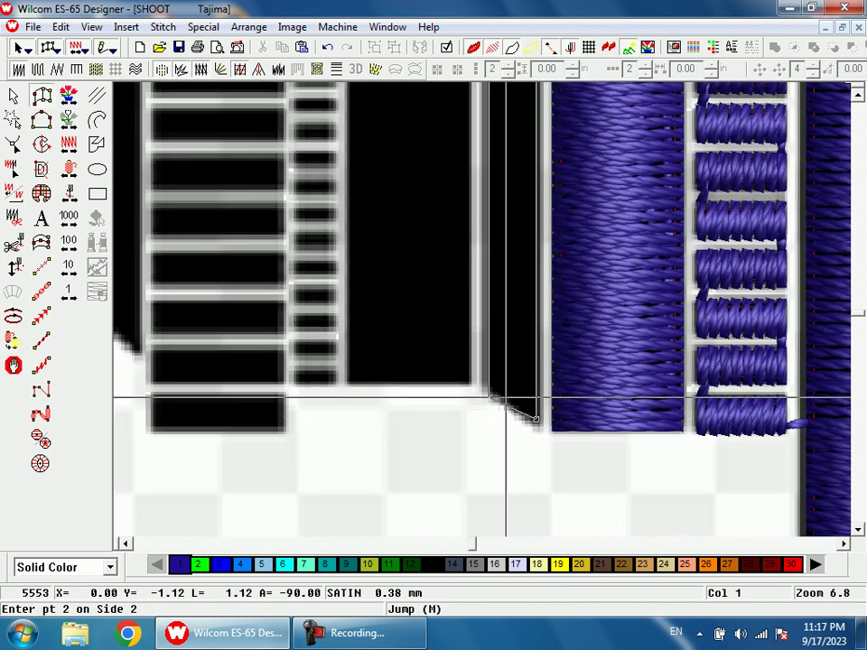
click(502, 391)
key(Return)
Step: Digitize the adjacent rectangular black band of the lens as a satin column from its lower edge to its upper edge
key(shift+z)
key(shift+z)
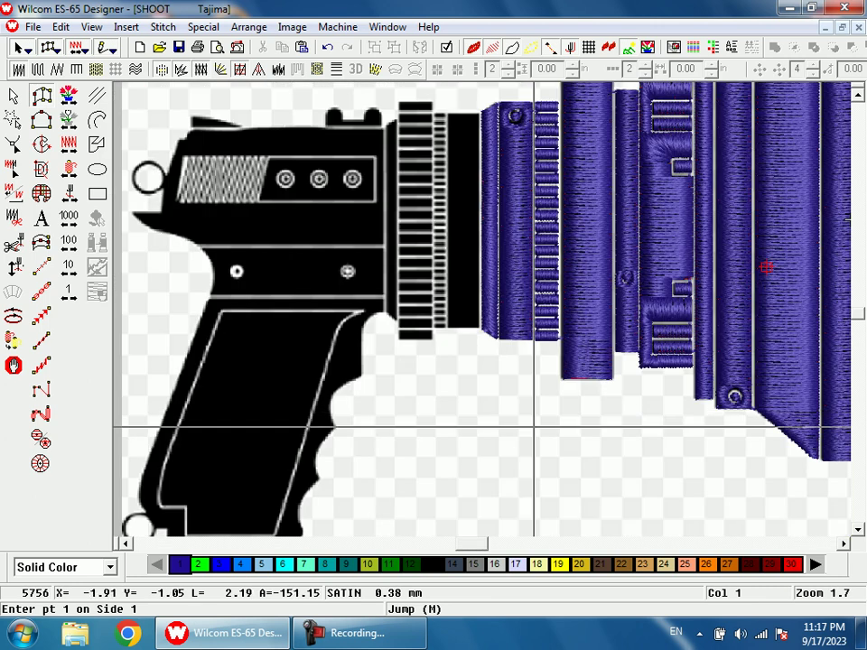
scroll(534, 427, up, 3)
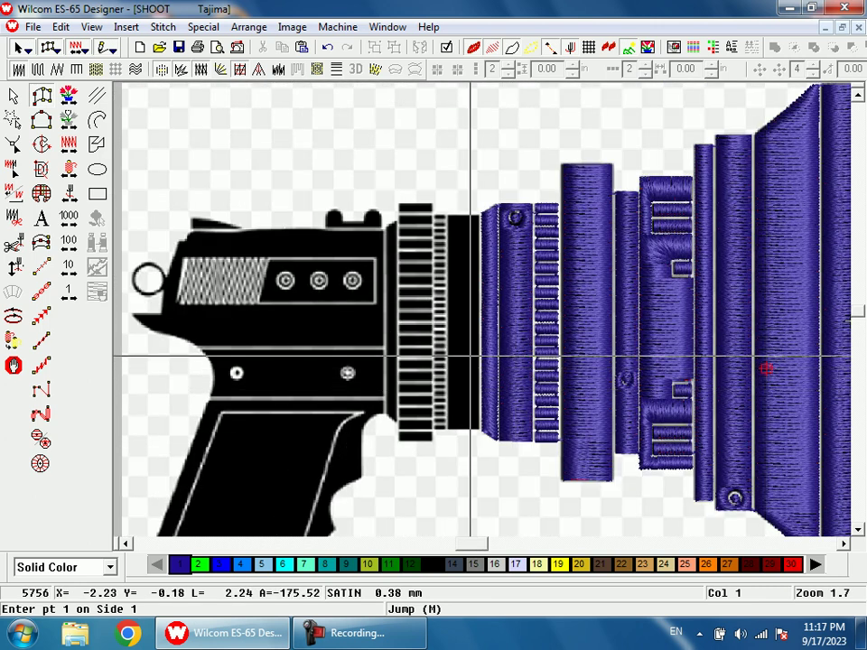
key(shift+z)
key(z)
drag(442, 339, 523, 390)
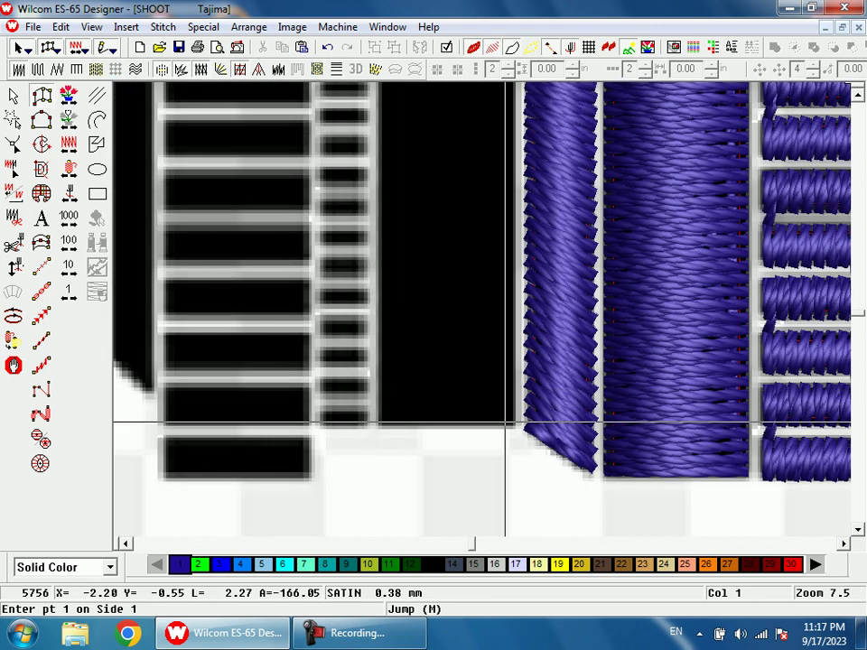
click(506, 423)
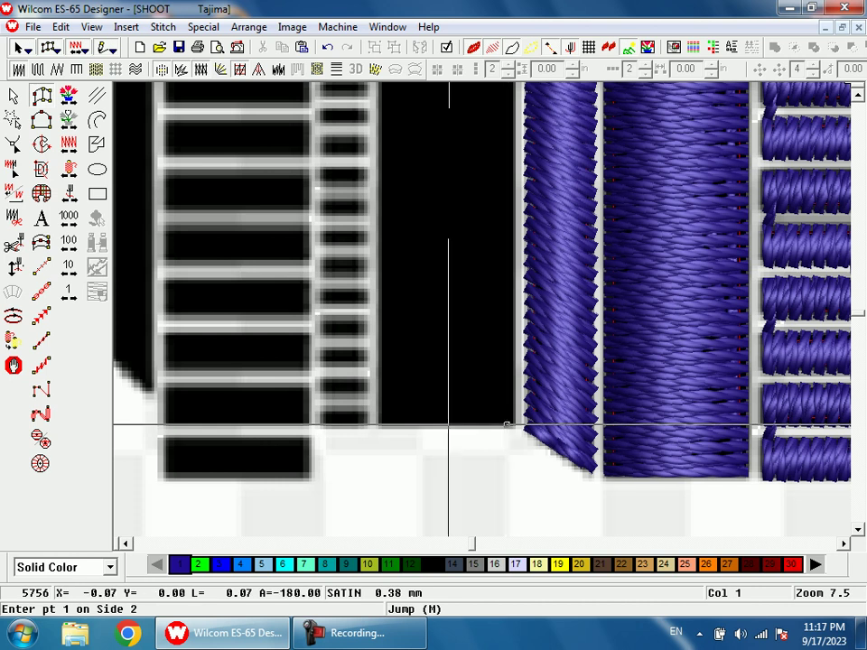
click(389, 424)
key(shift+z)
key(shift+z)
key(shift+z)
key(z)
drag(452, 203, 515, 261)
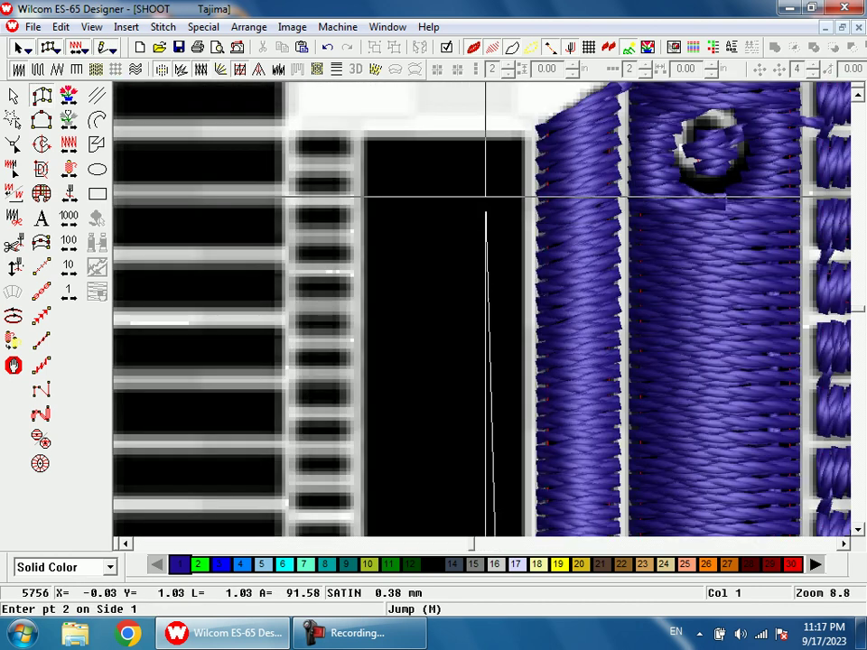
click(489, 140)
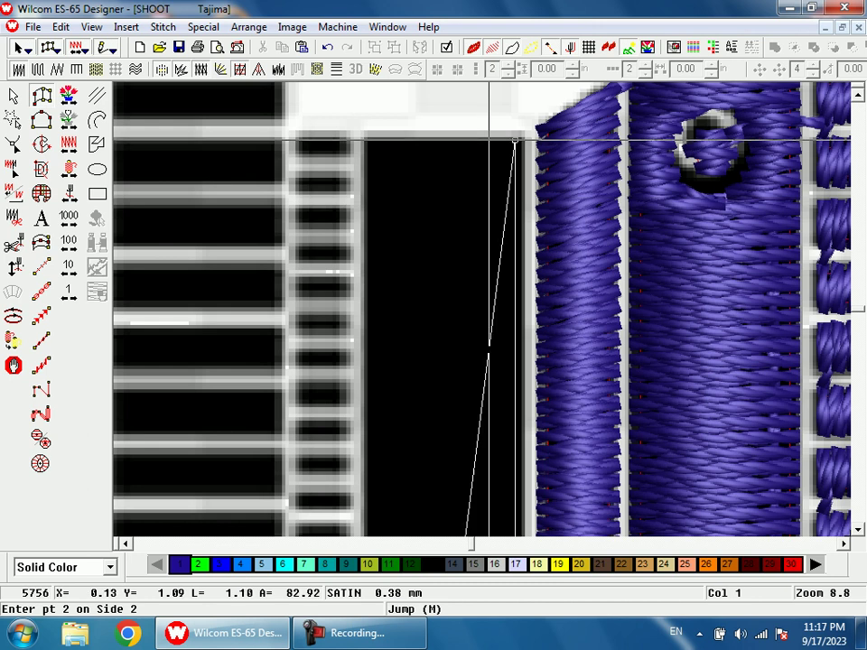
click(406, 140)
key(Return)
Step: Examine the newly stitched satin columns and the remaining undigitized ribbed rings of the lens
key(shift+z)
key(shift+z)
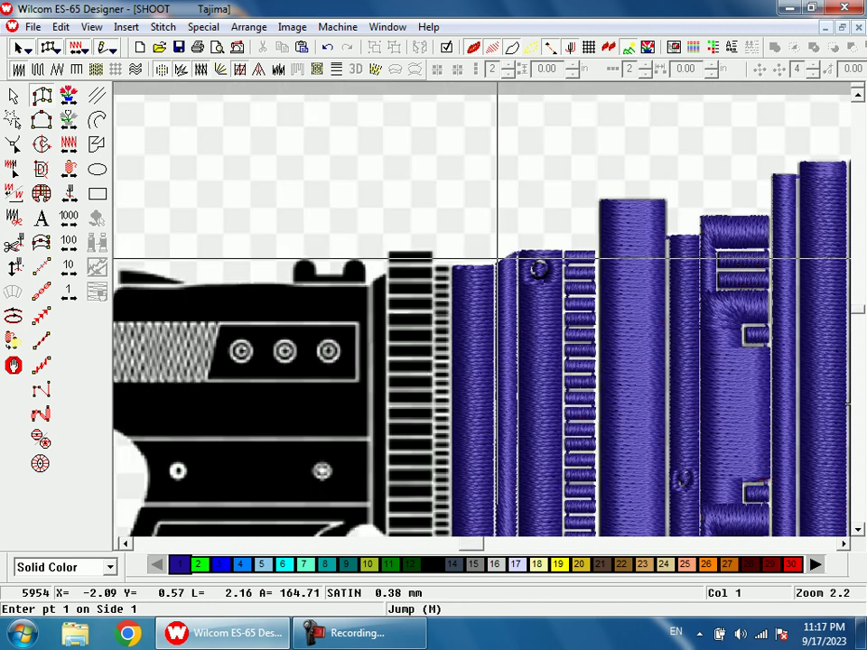
key(shift+z)
key(shift+z)
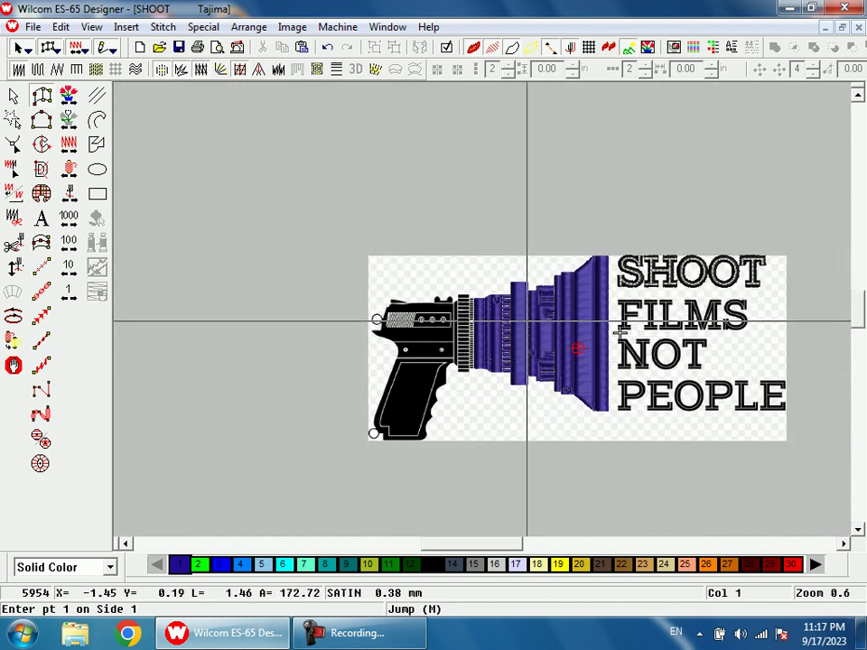
key(b)
drag(490, 306, 527, 355)
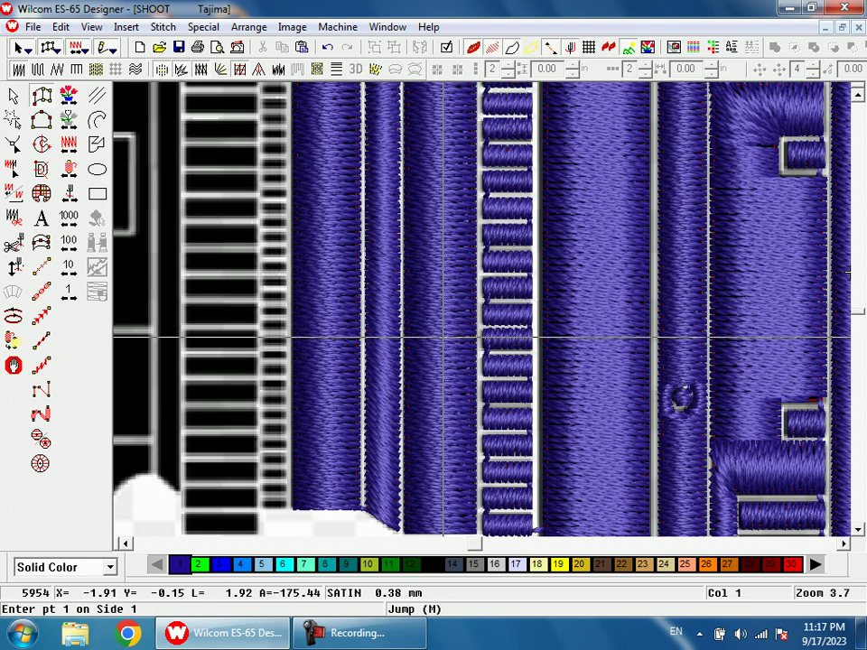
scroll(439, 323, up, 2)
key(Escape)
click(354, 258)
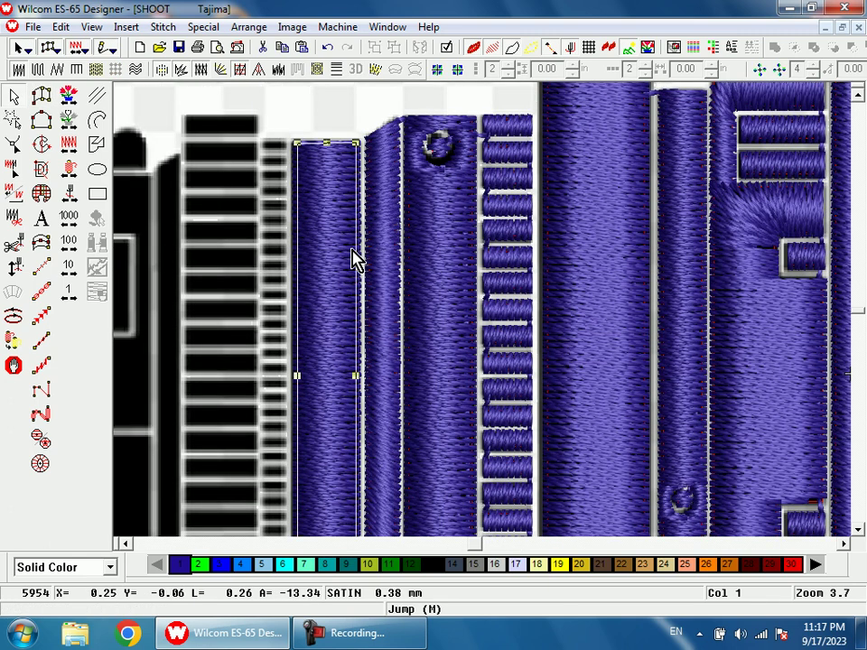
scroll(354, 259, down, 4)
key(shift+z)
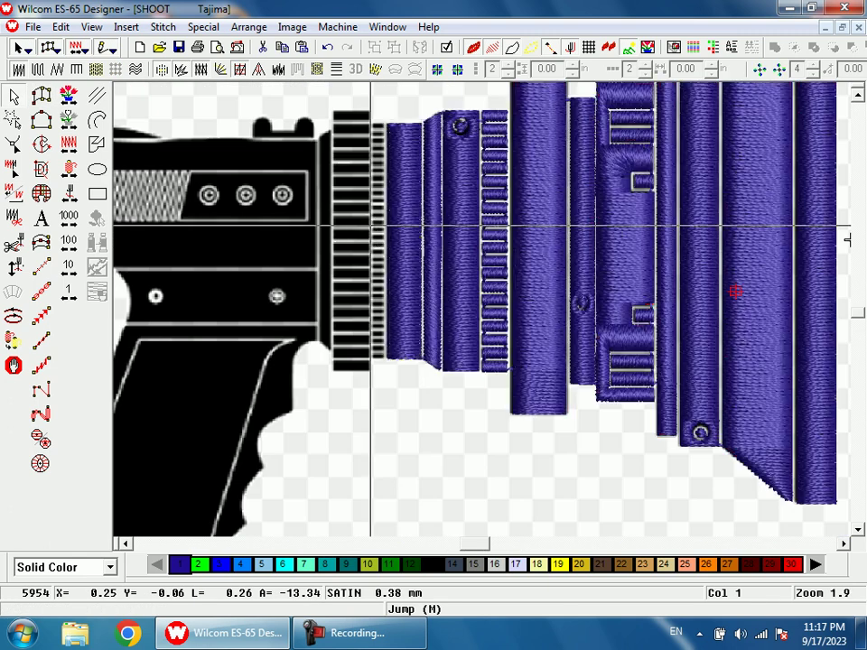
Step: Digitize the uppermost small rib of the narrow ribbed ring as a horizontal satin bar
key(a)
key(z)
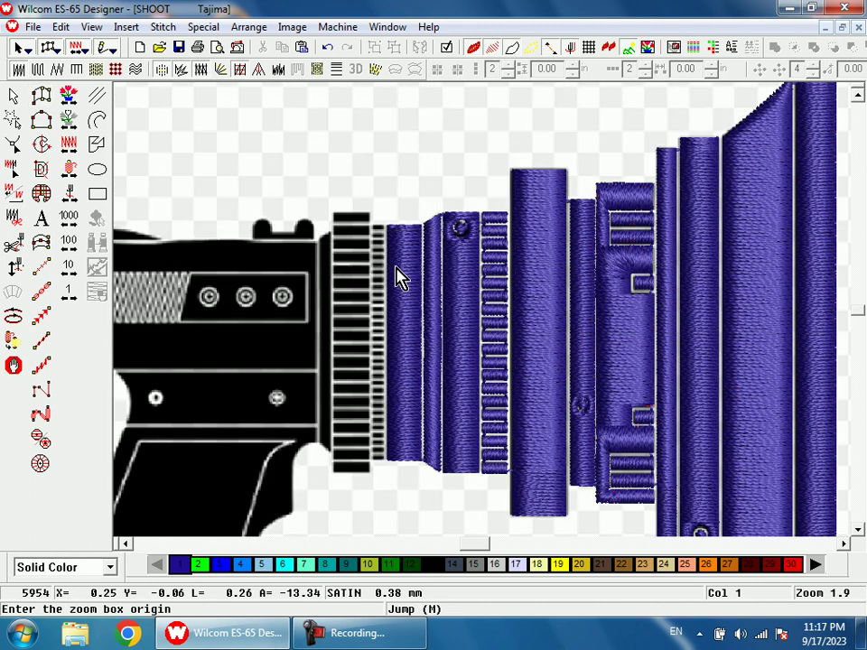
drag(340, 213, 434, 273)
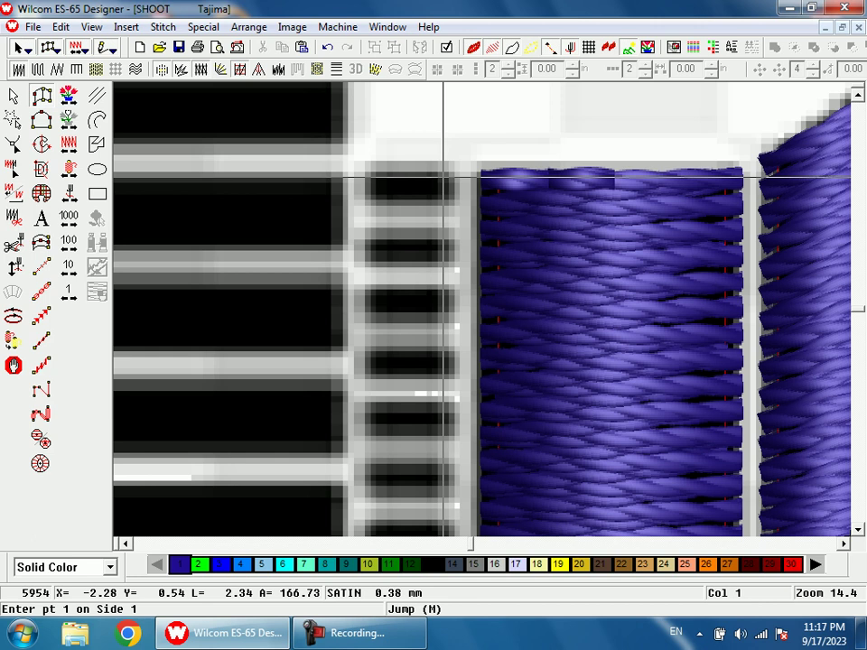
click(443, 177)
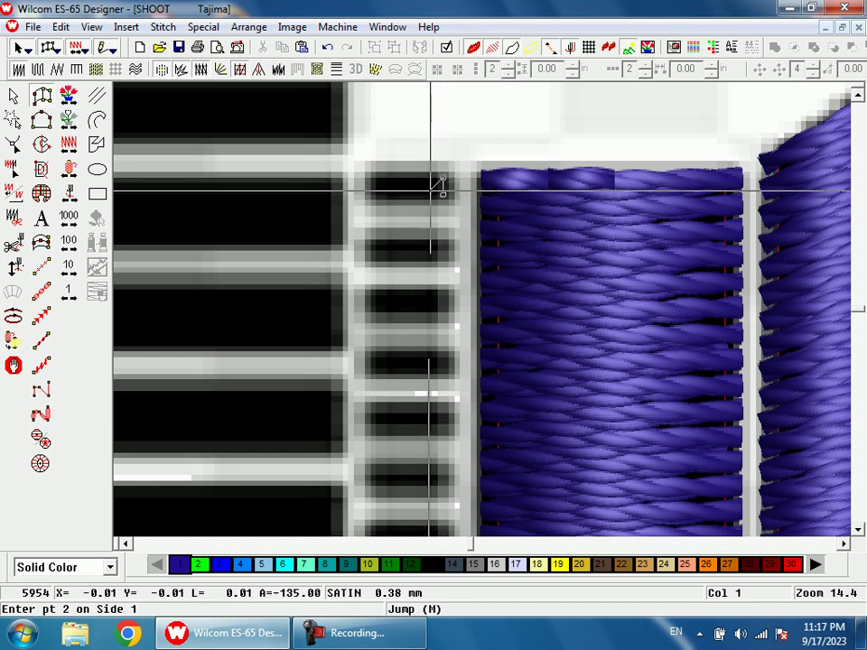
click(372, 177)
click(372, 194)
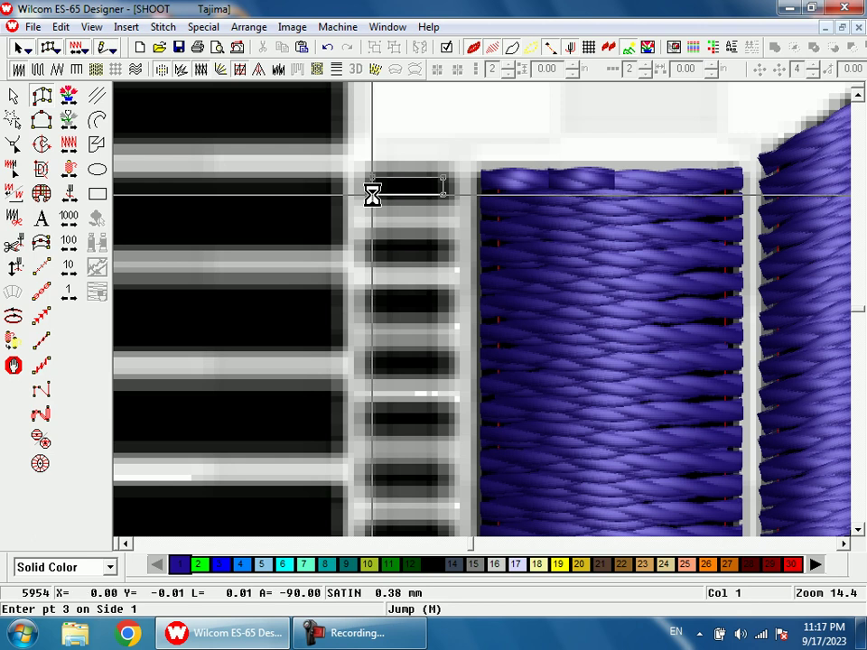
key(Return)
Step: Duplicate the small satin bar onto the second rib and reshape a control point at the copy's lower corner
click(14, 95)
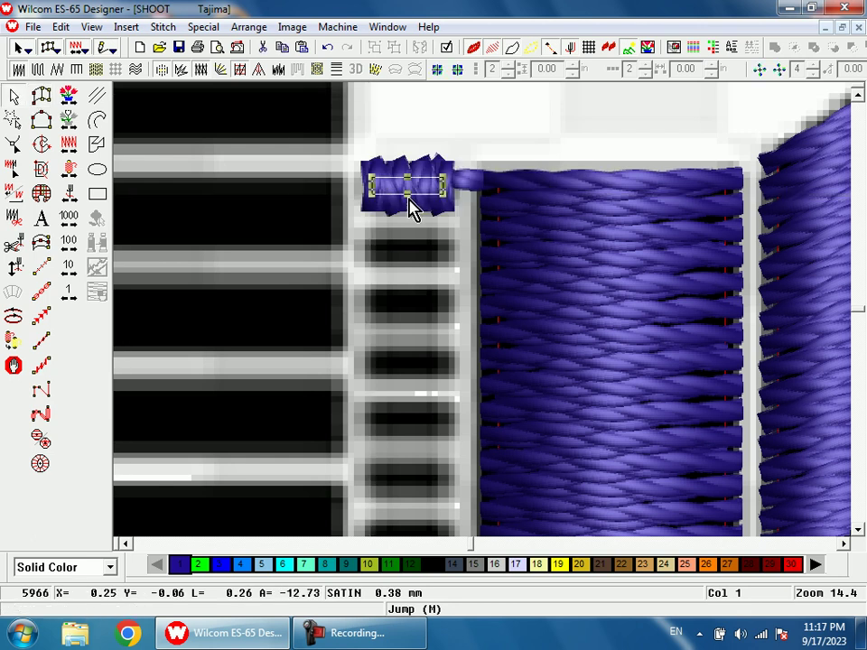
drag(429, 201, 429, 252)
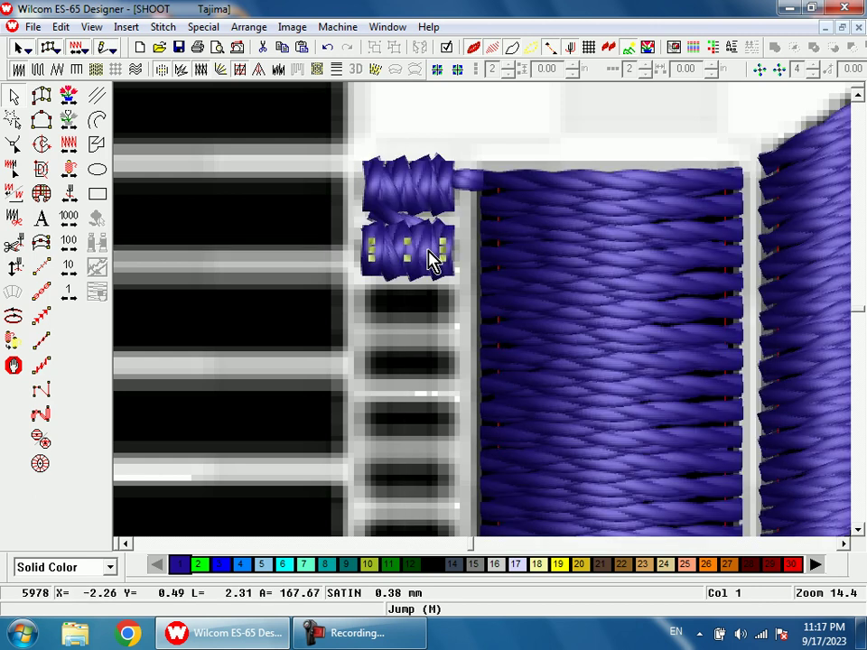
key(h)
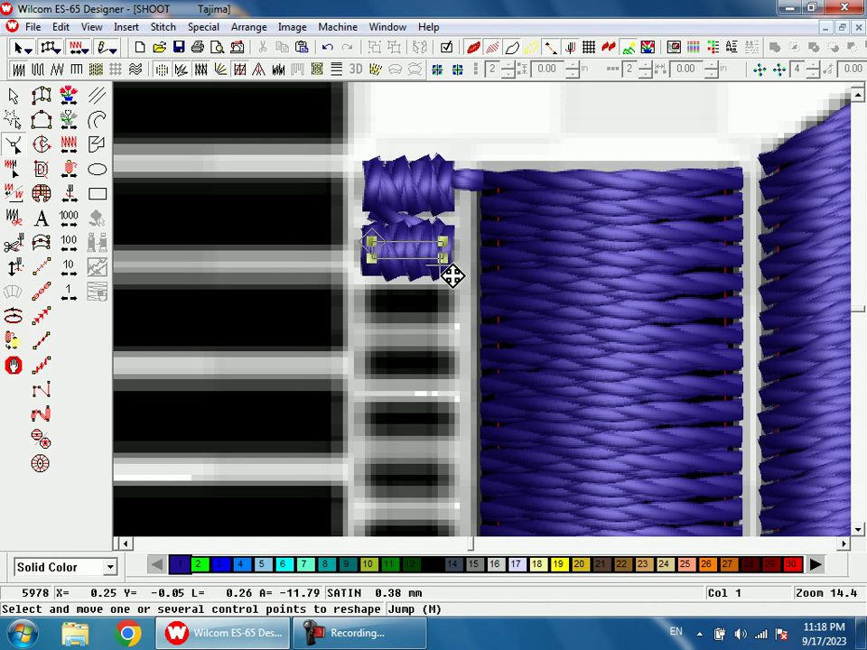
drag(456, 275, 457, 280)
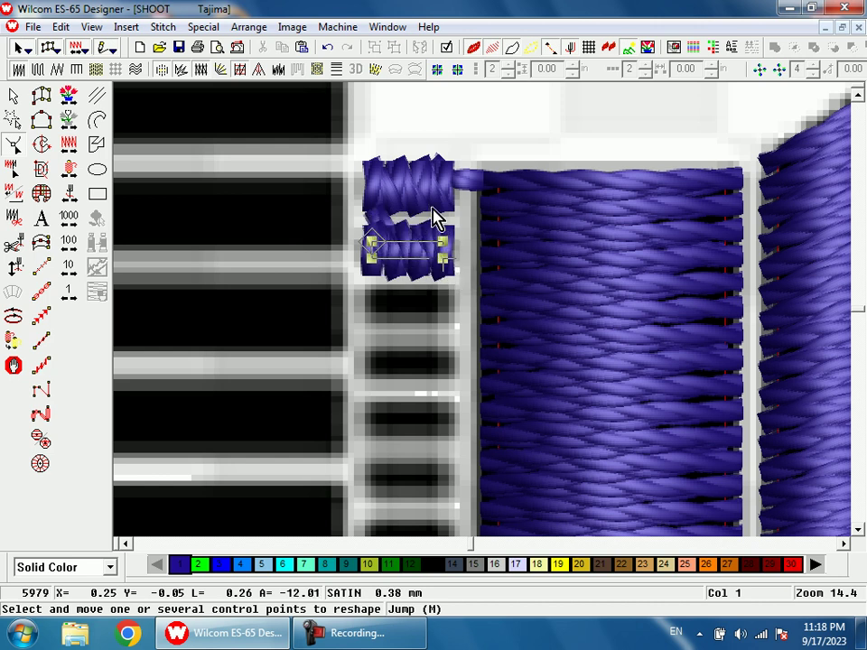
key(Escape)
Step: Fine-tune the heights of the first and second rib bars against the artwork outlines, dismissing the Windows color scheme prompt
key(s)
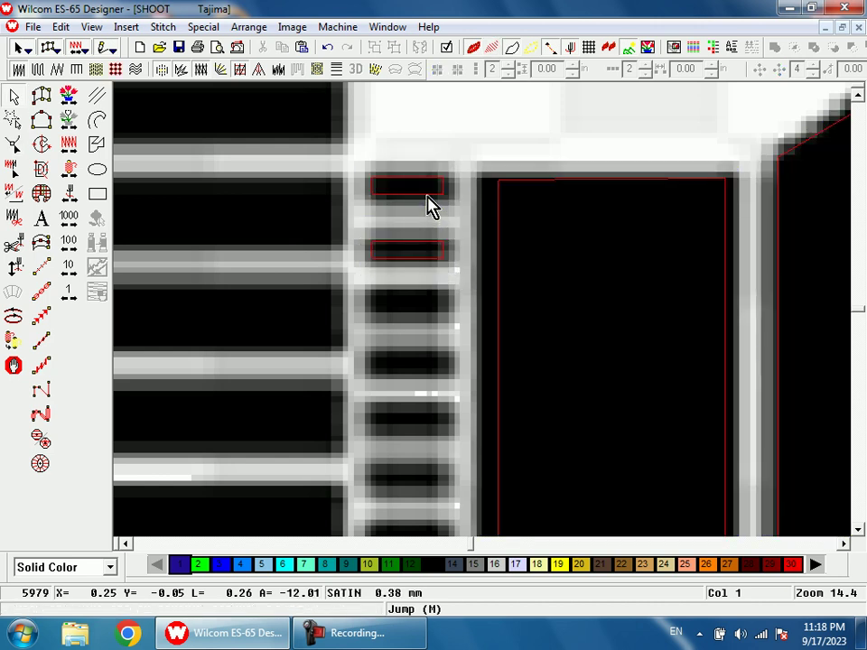
click(423, 195)
drag(408, 187, 409, 196)
click(425, 246)
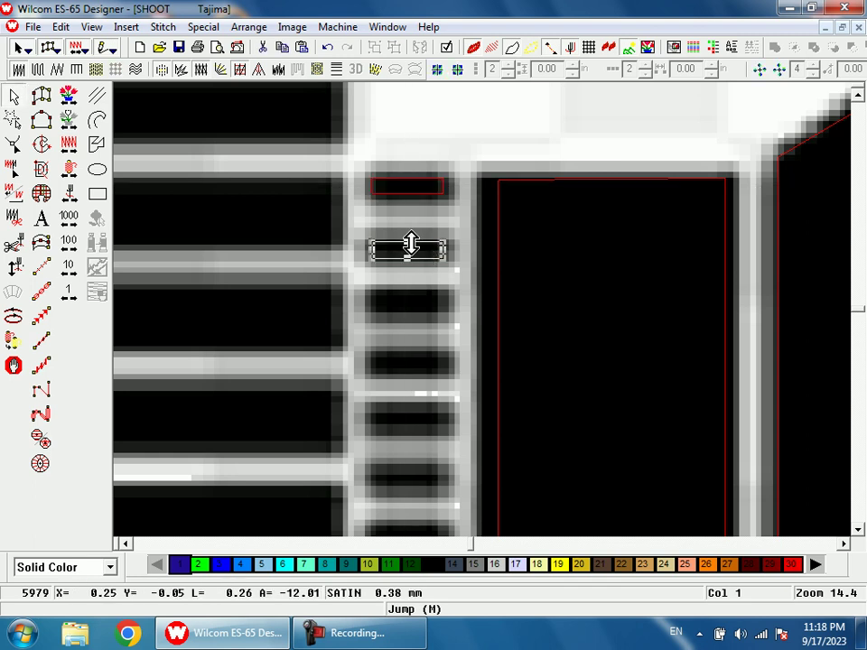
click(632, 137)
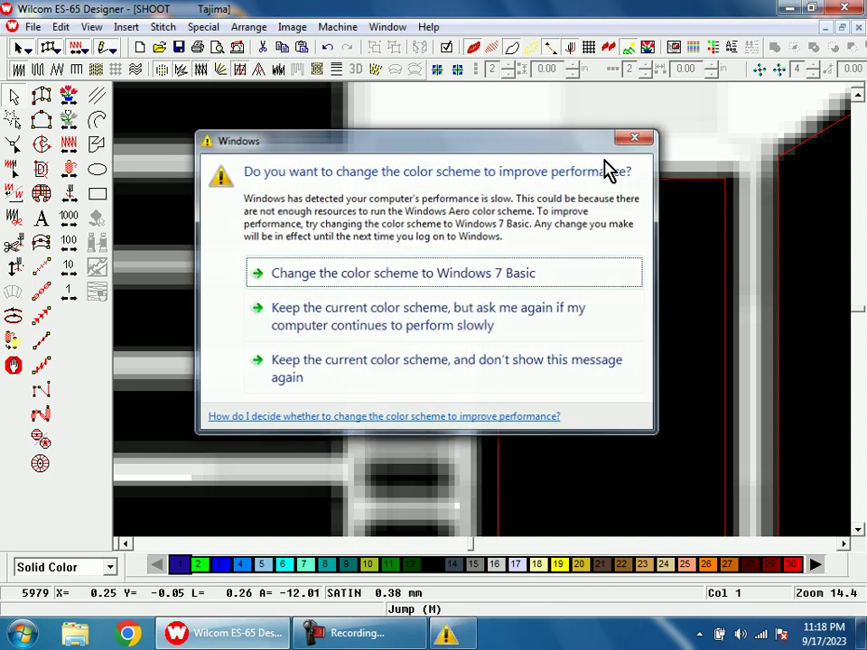
drag(407, 245, 412, 255)
Step: Duplicate the first two satin bars together and place the copies over the third and fourth ribs
click(430, 200)
ctrl+click(435, 242)
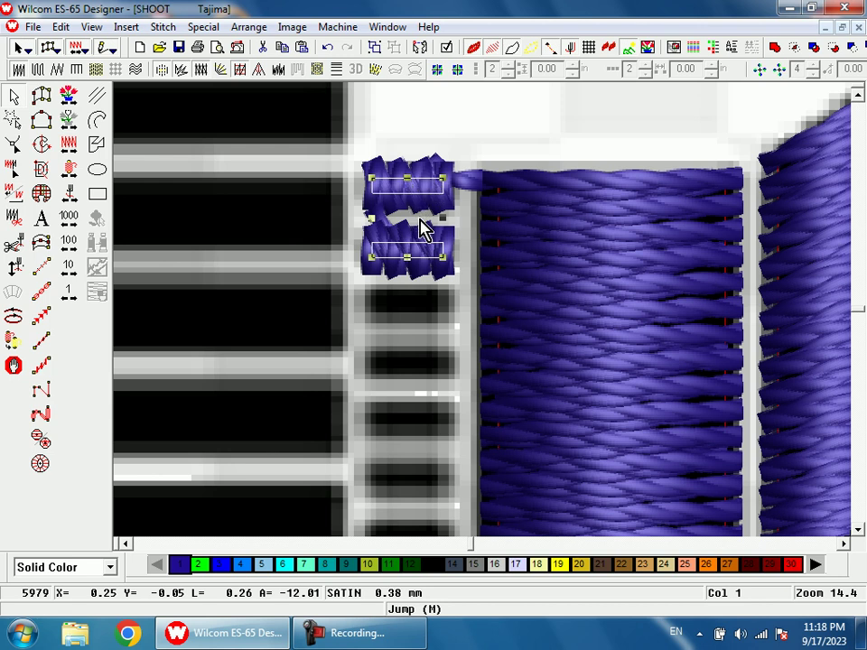
key(ctrl+d)
drag(421, 220, 425, 344)
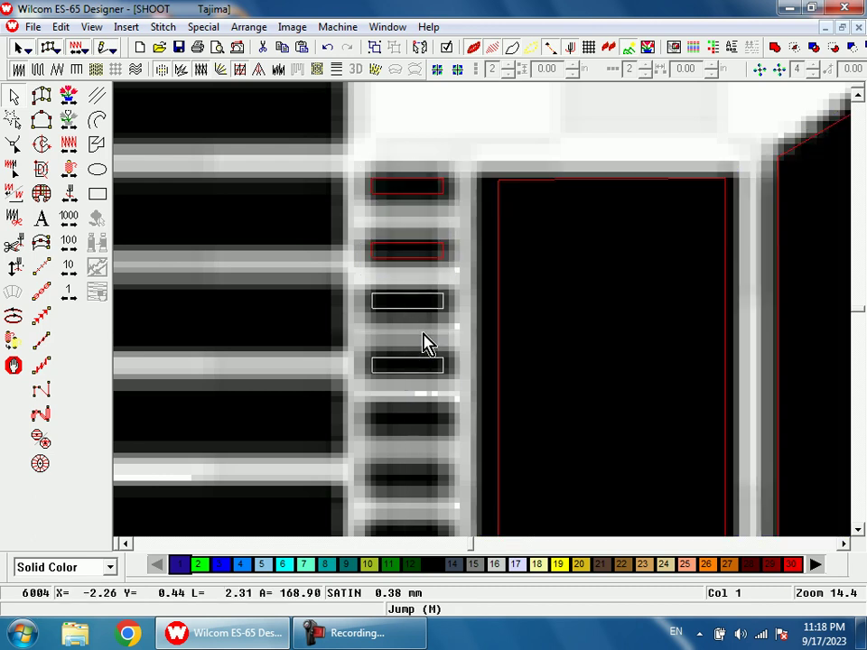
Step: Nudge the third bar down onto its rib and fine-tune the position of the second bar
click(424, 318)
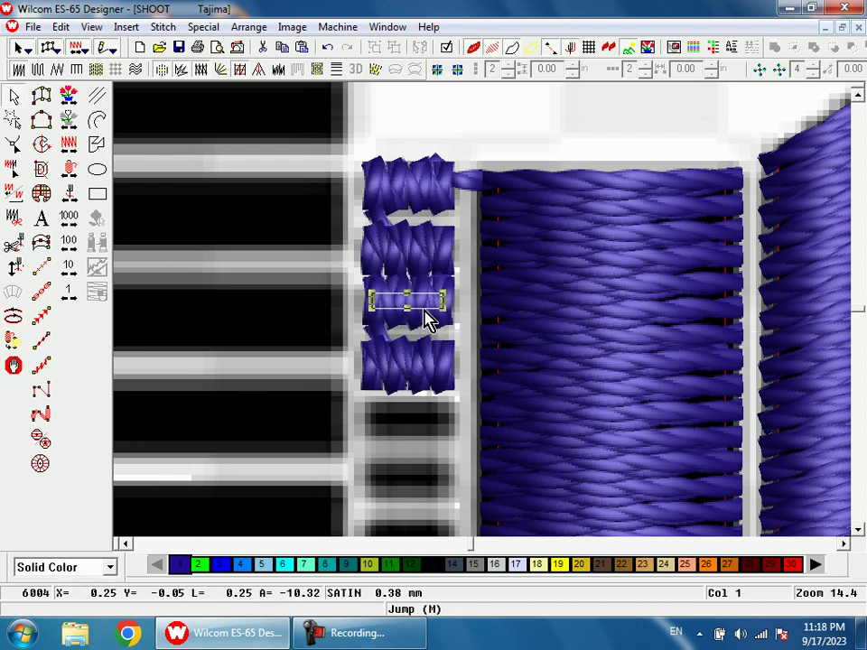
click(424, 318)
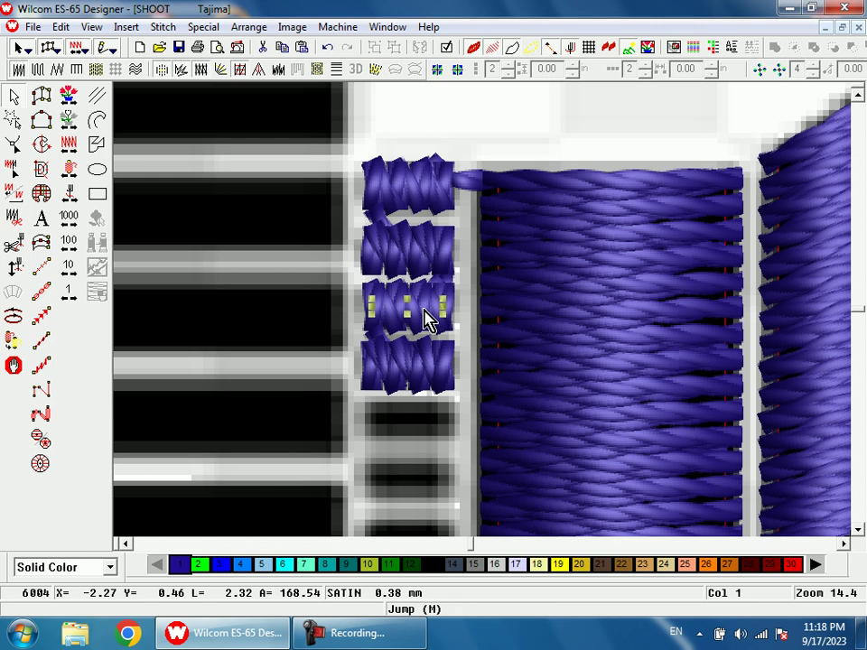
click(411, 259)
click(411, 258)
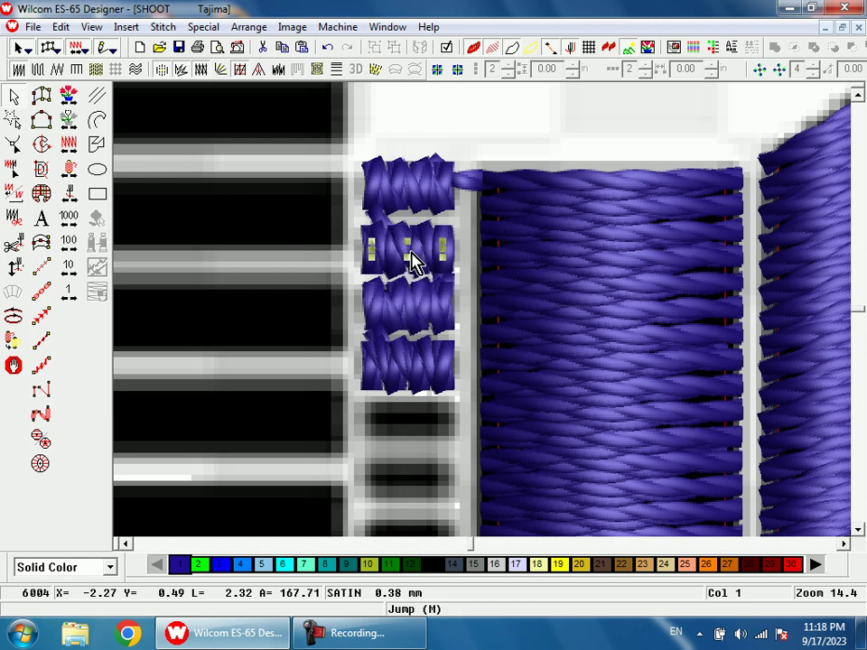
Step: Duplicate the first four small satin bars together and place the copies over the next four ribs below
click(420, 213)
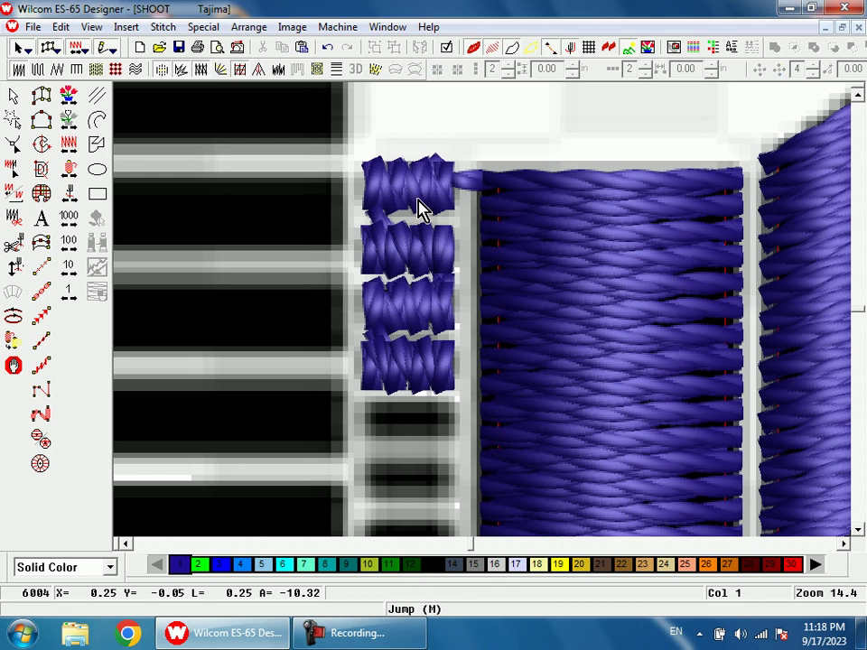
shift+click(436, 377)
key(shift+z)
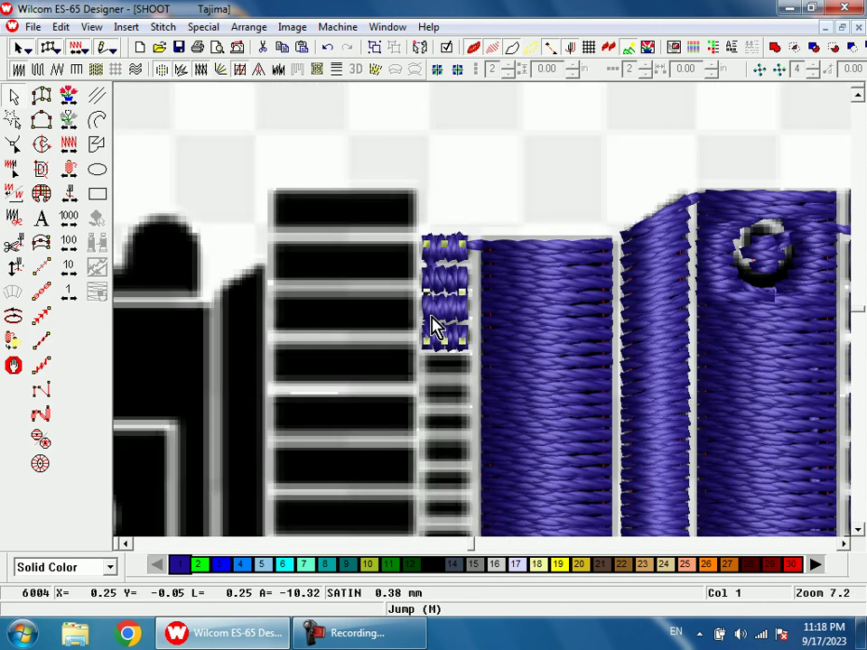
drag(446, 316, 449, 416)
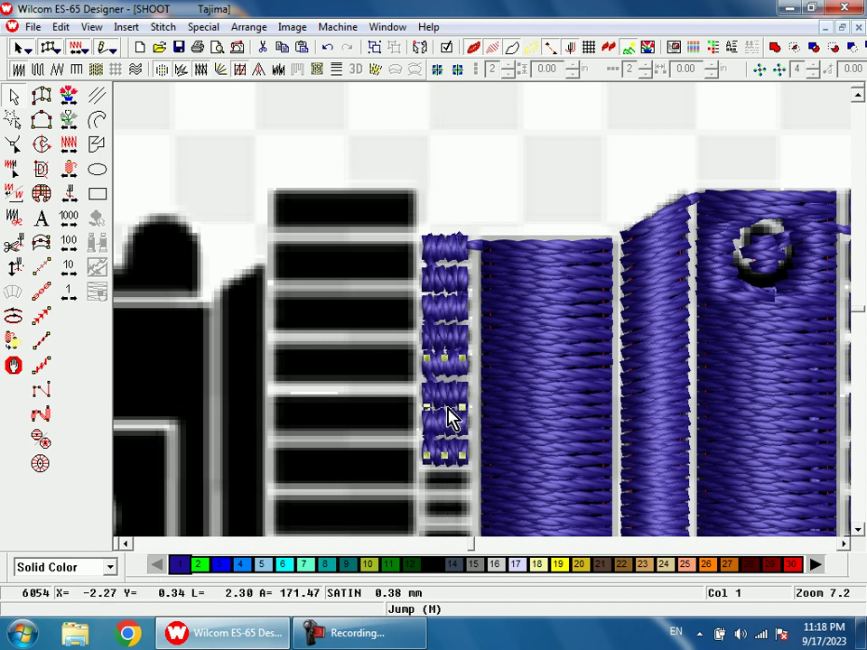
Step: Duplicate all eight small satin bars and place the copies over the following eight ribs of the narrow column
scroll(449, 416, down, 2)
drag(374, 106, 472, 357)
drag(456, 317, 461, 488)
Step: Copy the newest group of eight small bars further down the narrow column, aligned with the artwork ribs
key(shift+z)
scroll(416, 348, down, 3)
key(b)
drag(389, 152, 503, 325)
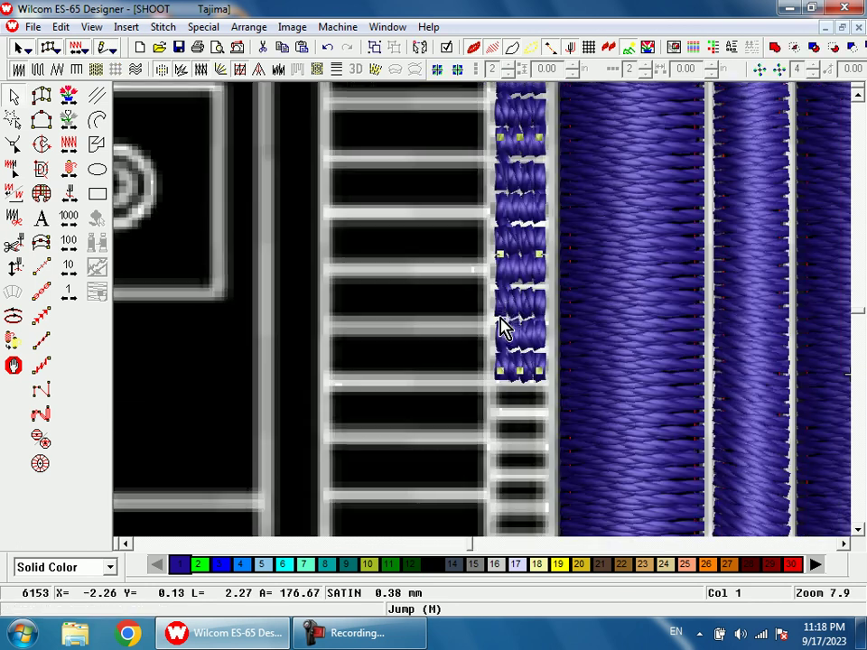
click(529, 268)
drag(528, 268, 448, 340)
Step: Place a final copy of the eight small bars over the lowest narrow ribs and check the column with the artwork hidden
key(shift+z)
key(shift+z)
key(b)
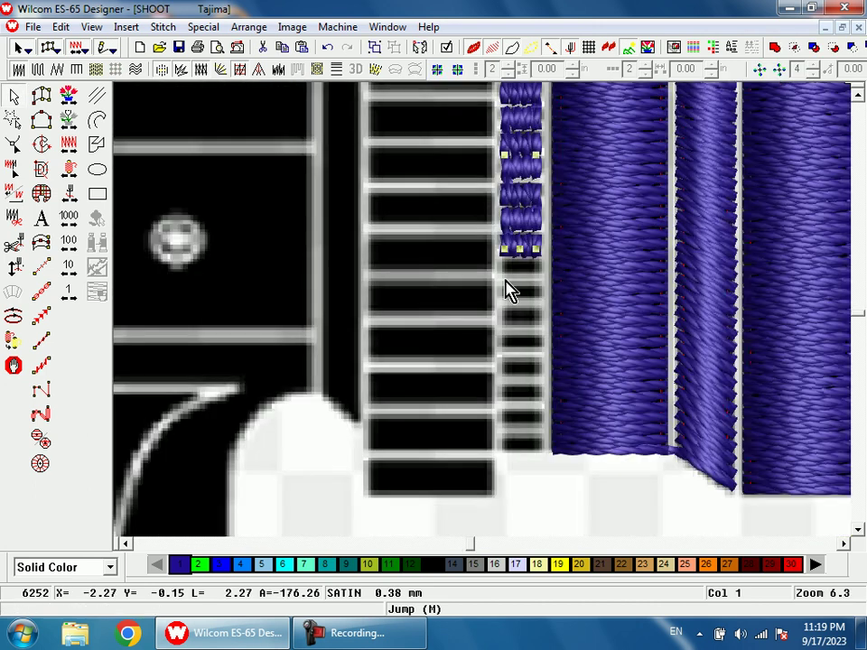
drag(527, 244, 529, 354)
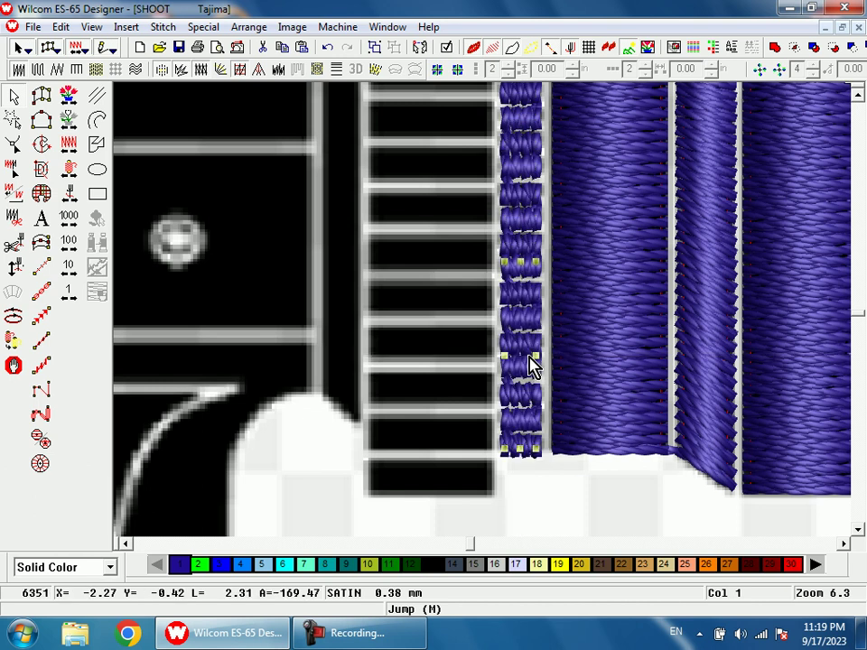
key(shift+z)
key(Escape)
key(d)
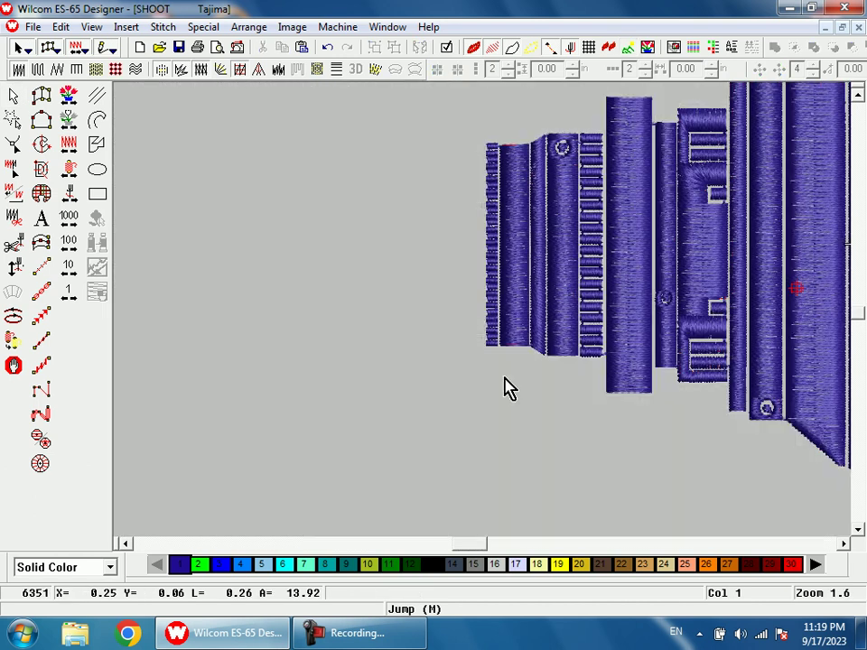
key(d)
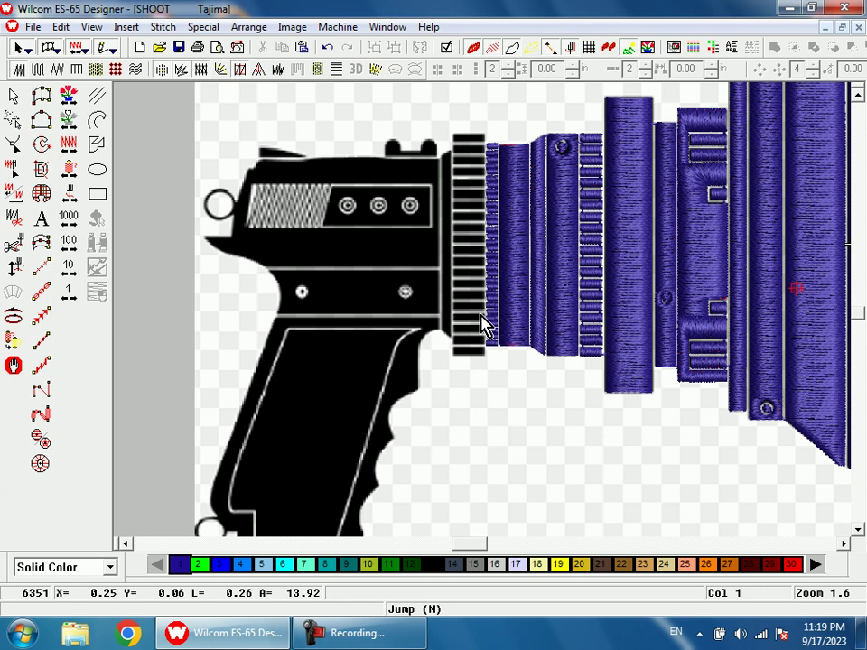
Step: Adjust the end point of the lowest small satin bar at its corner nearest the wide ribs
key(shift+z)
key(z)
drag(474, 306, 490, 356)
key(a)
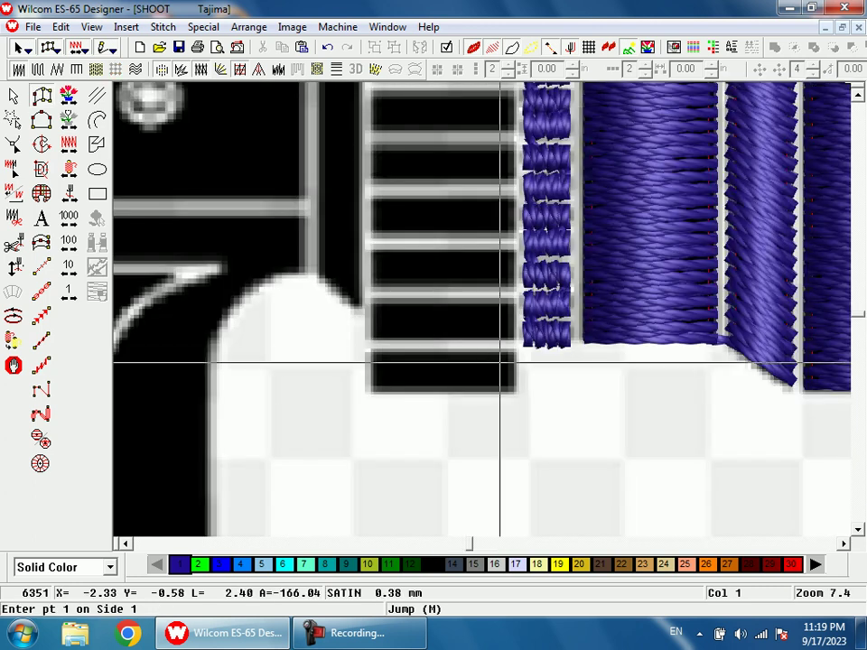
key(Escape)
click(540, 346)
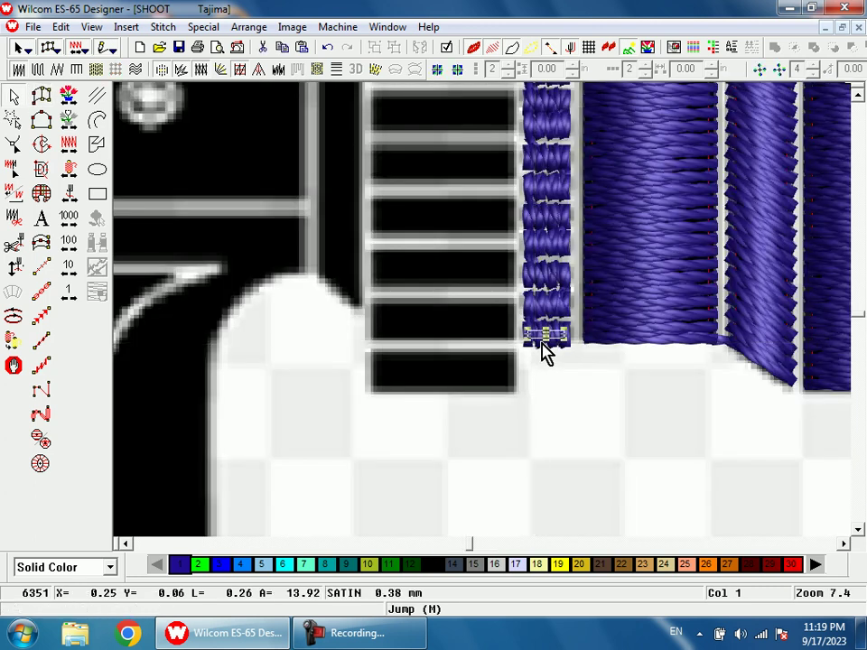
key(h)
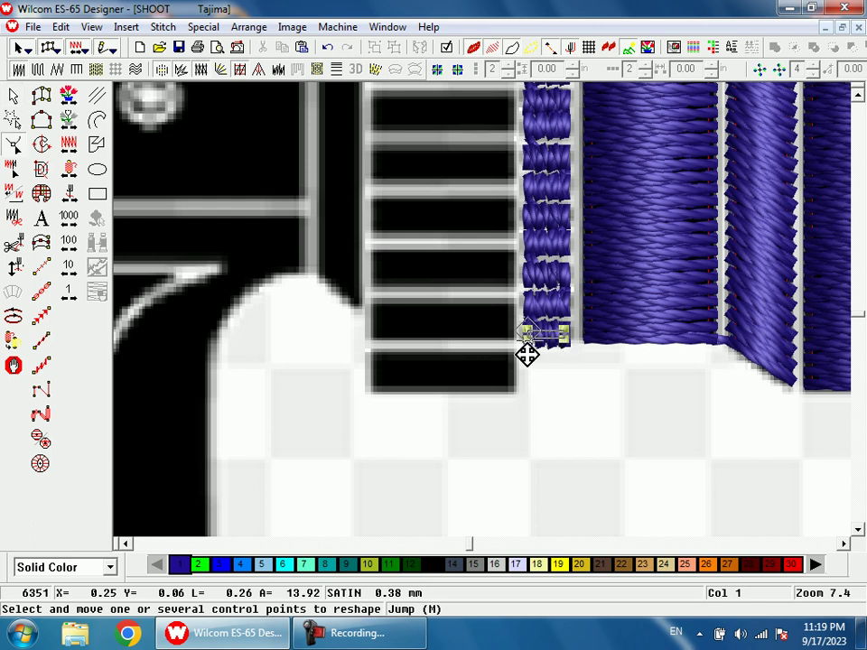
key(Delete)
Step: Digitize a four-corner satin bar inside the lowest wide rib and shorten it slightly at the end facing the small bars
key(a)
key(shift+z)
key(z)
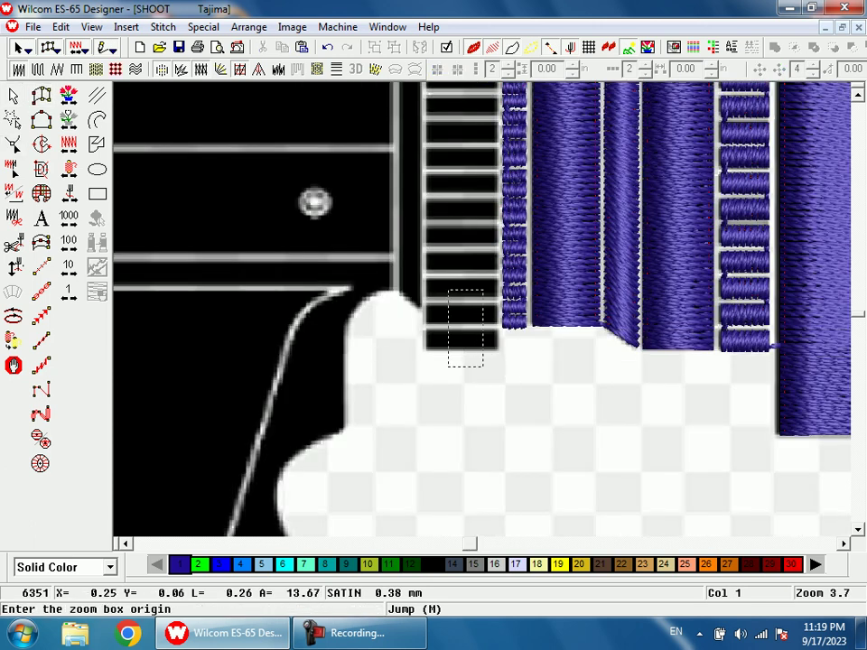
drag(392, 291, 557, 394)
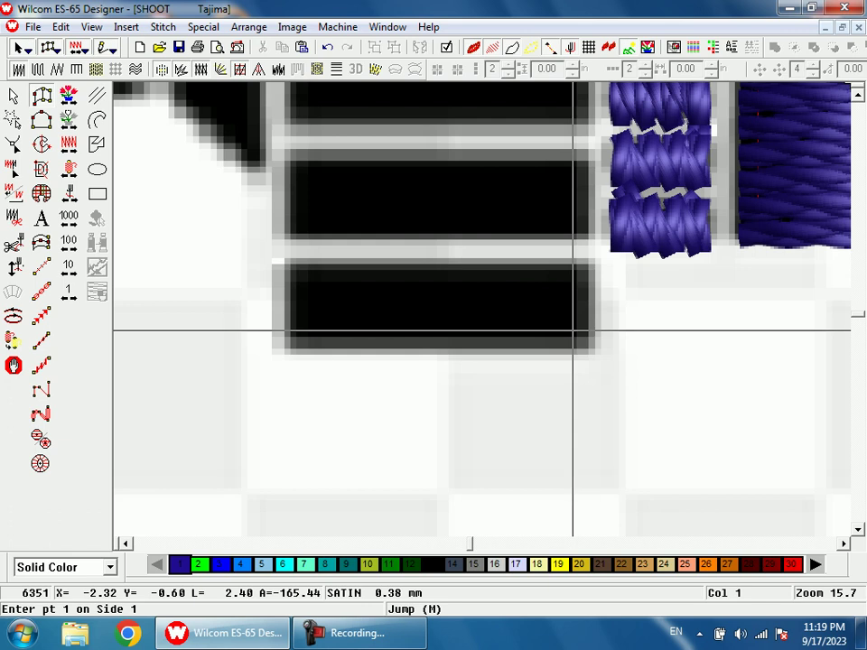
click(573, 330)
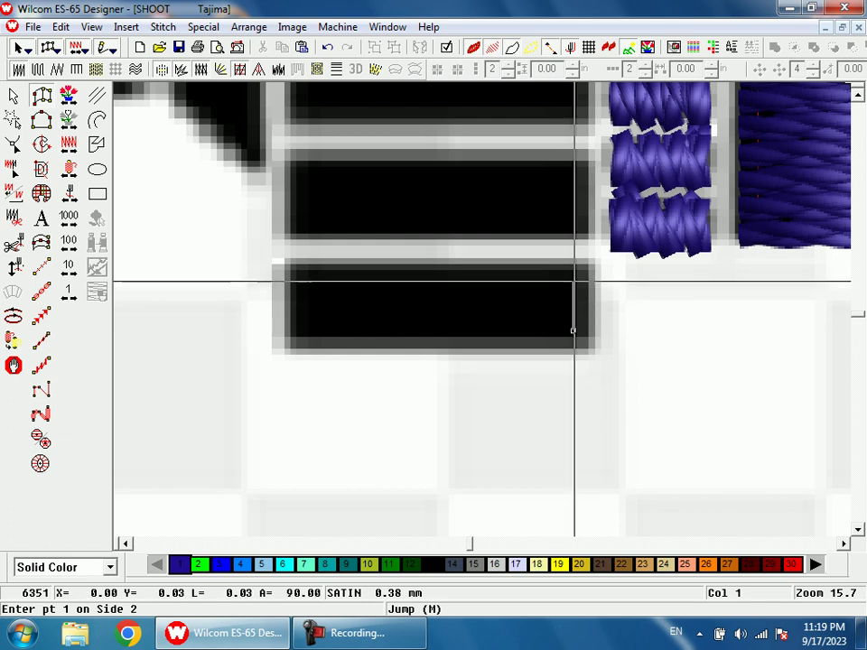
click(573, 280)
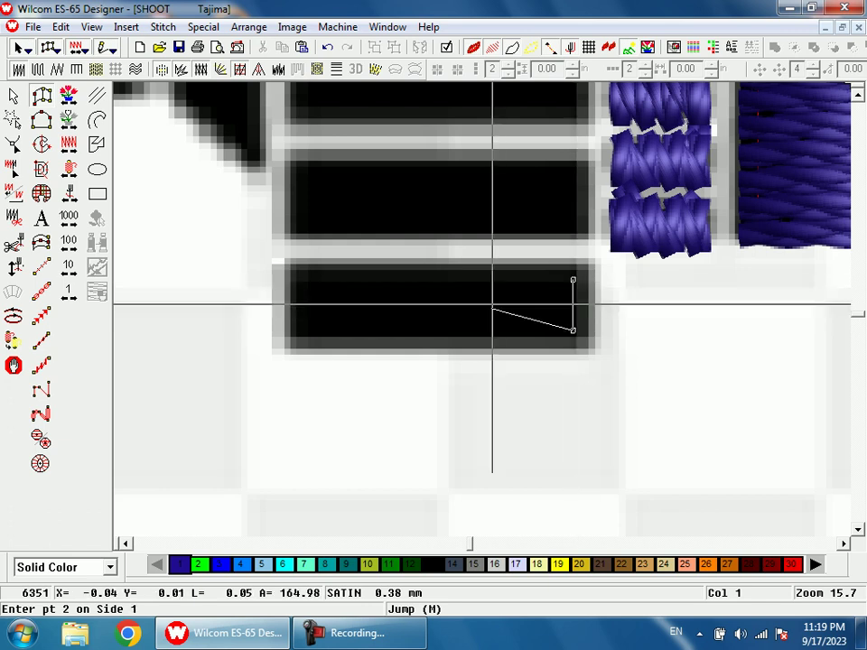
click(304, 331)
click(304, 287)
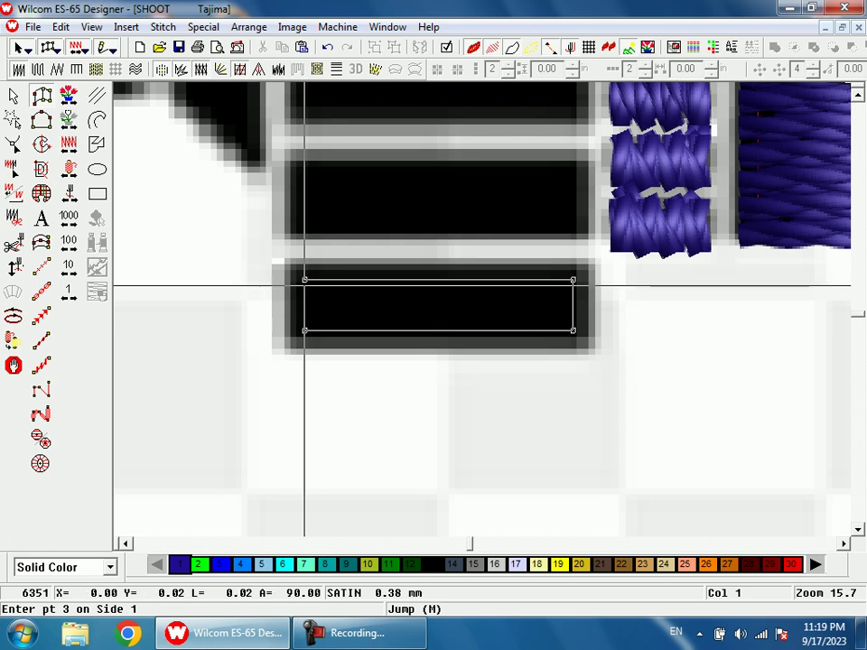
key(Return)
click(16, 95)
drag(573, 307, 570, 313)
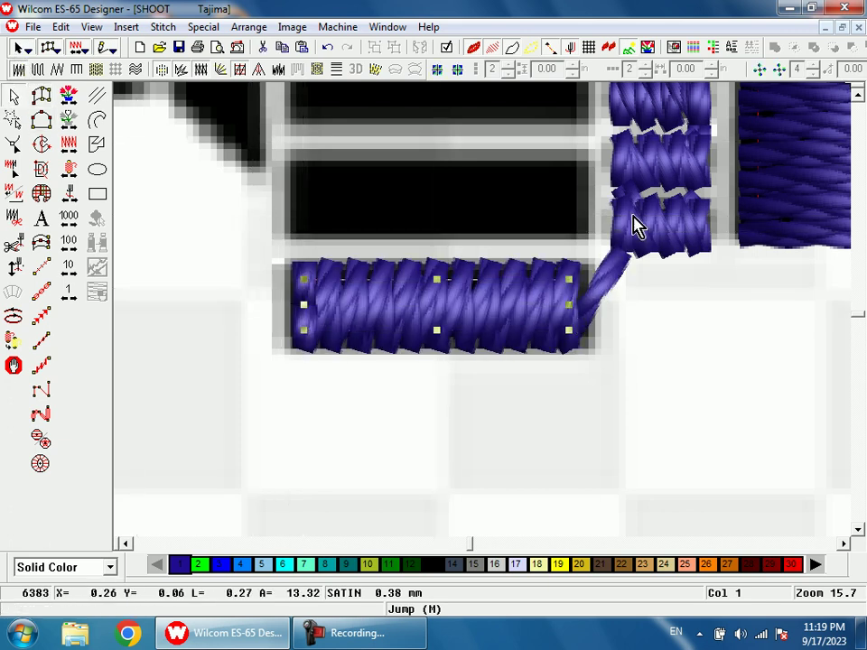
Step: Duplicate the wide satin bar onto the second rib from the bottom and adjust the copy's entry and exit points
key(shift+z)
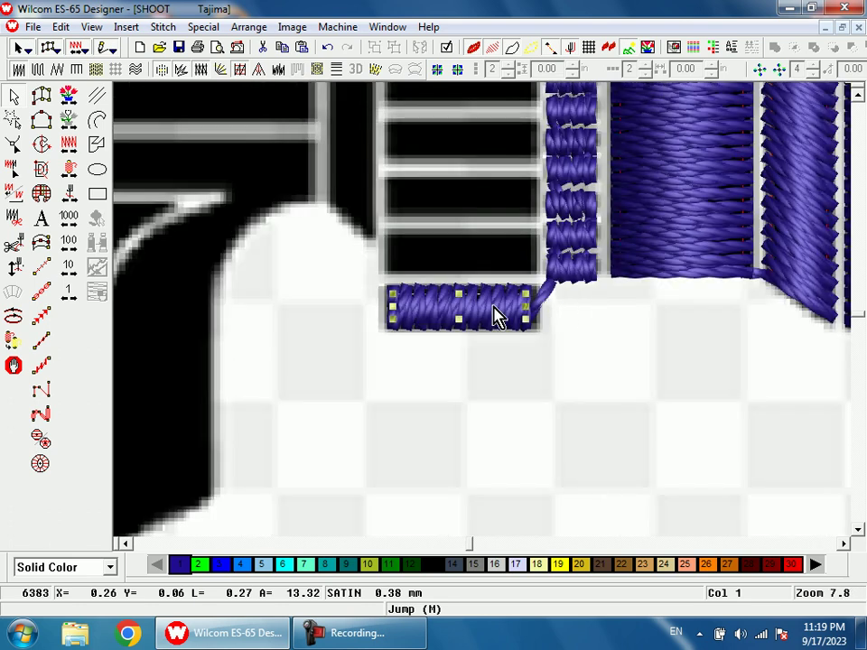
drag(496, 313, 499, 261)
key(h)
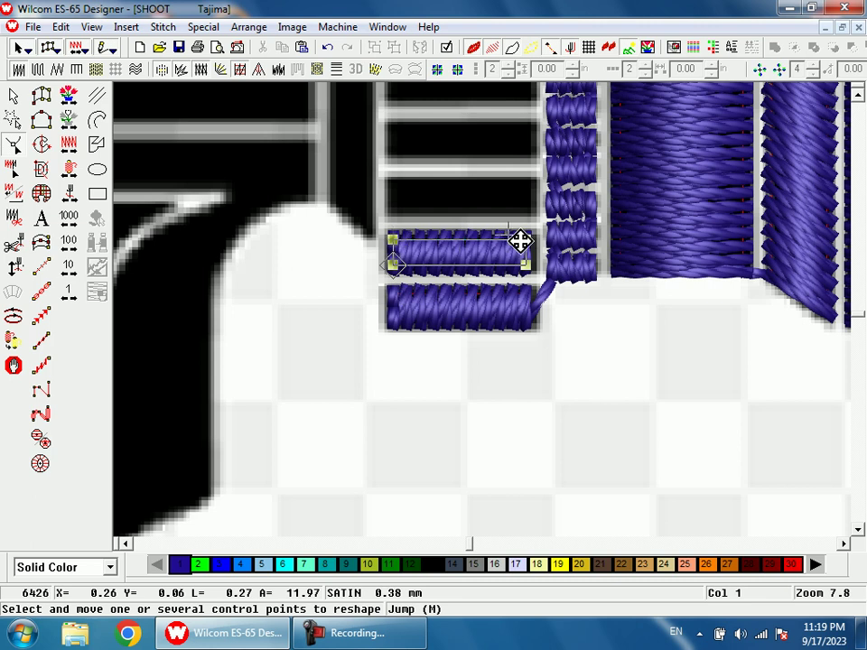
key(s)
Step: Duplicate the two lowest wide bars together and place the copies over the third and fourth ribs from the bottom
click(514, 324)
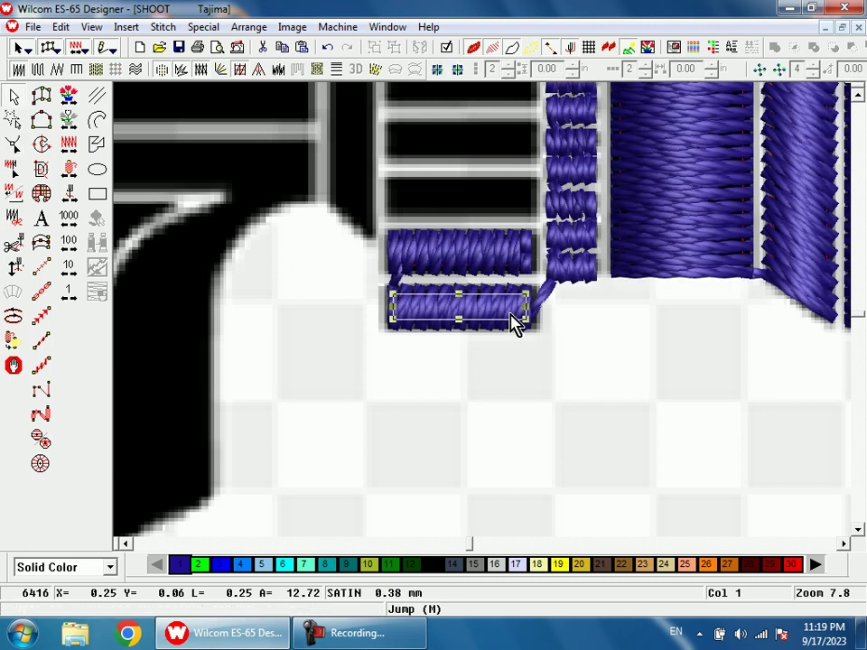
scroll(532, 349, up, 3)
drag(509, 393, 508, 271)
Step: Select the four wide satin bars and place copies over the next four ribs above
drag(324, 404, 508, 449)
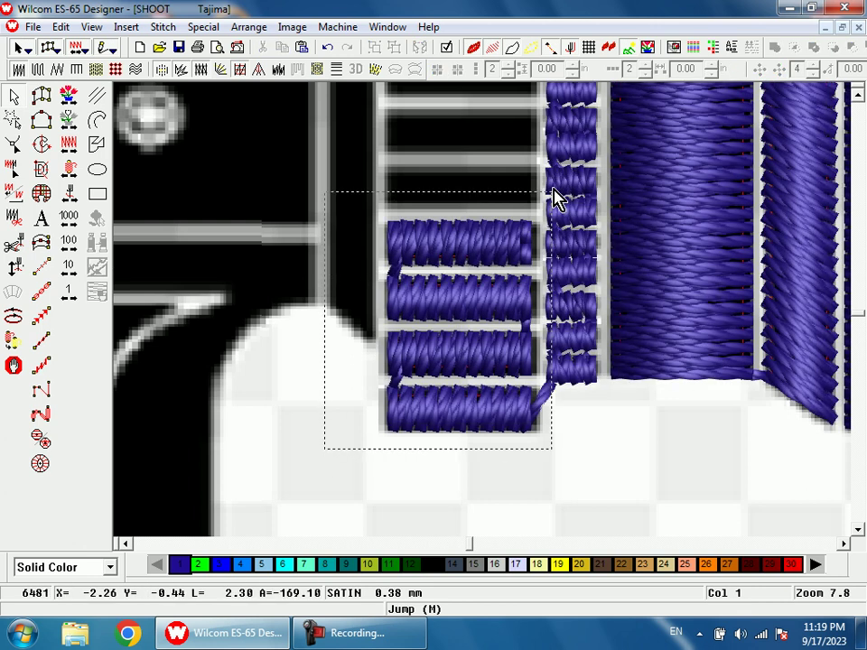
drag(555, 199, 557, 202)
drag(490, 286, 506, 123)
Step: Duplicate all eight wide satin bars and place the copies over the eight ribs directly above them
key(shift+z)
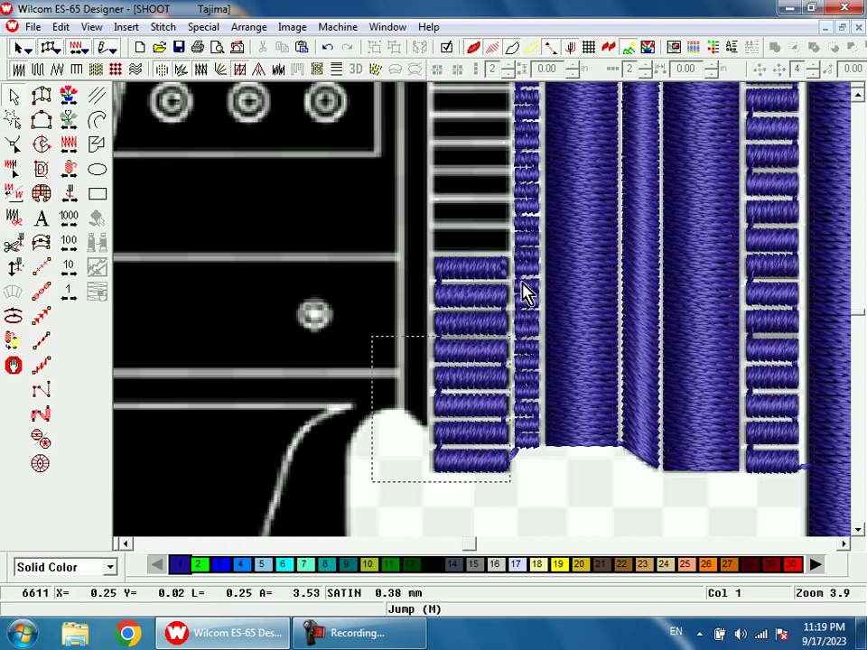
drag(528, 240, 522, 232)
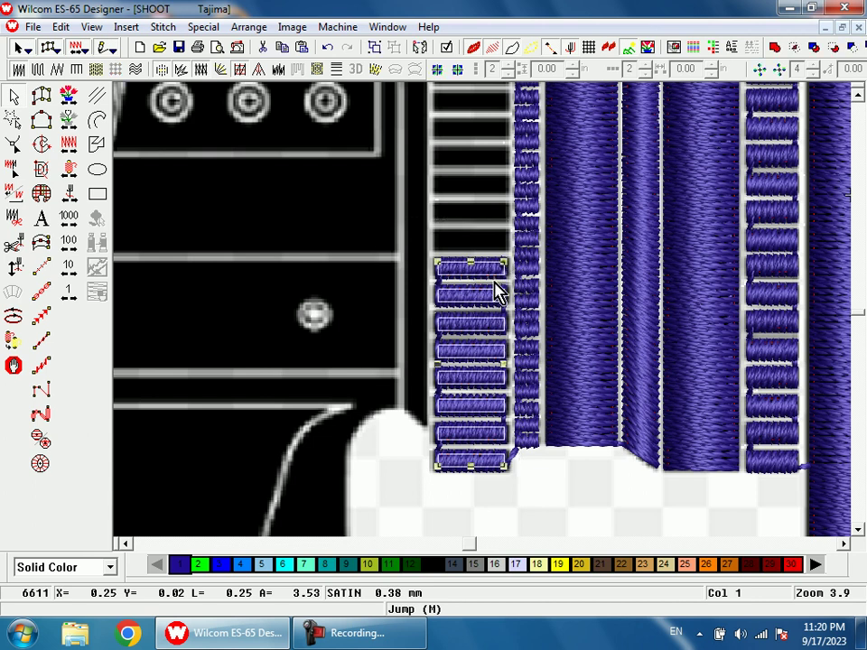
drag(495, 294, 503, 155)
Step: Duplicate the uppermost four wide bars onto the four remaining top ribs, dismissing the Windows color scheme prompt
scroll(518, 265, up, 2)
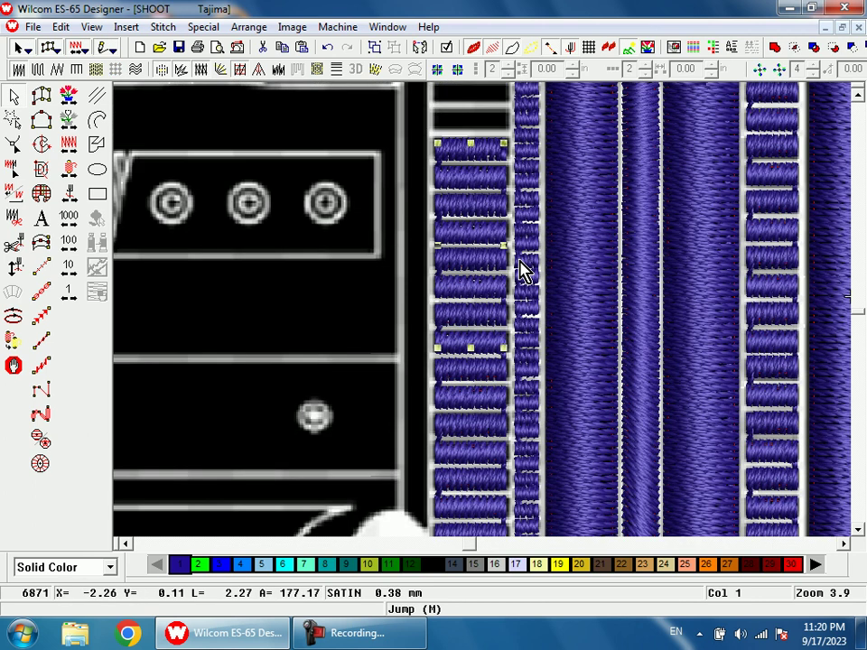
scroll(488, 271, down, 2)
key(b)
drag(412, 180, 537, 350)
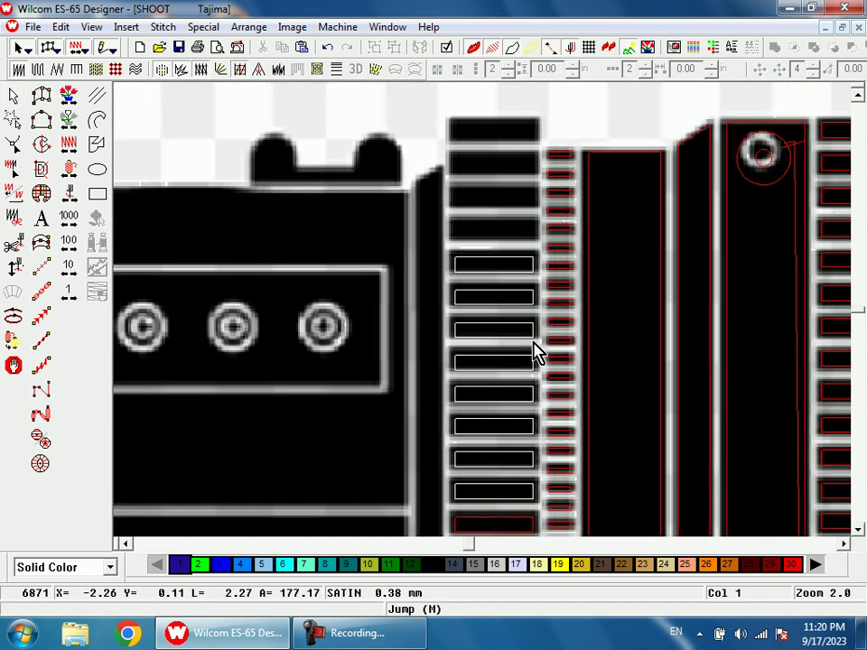
key(d)
key(s)
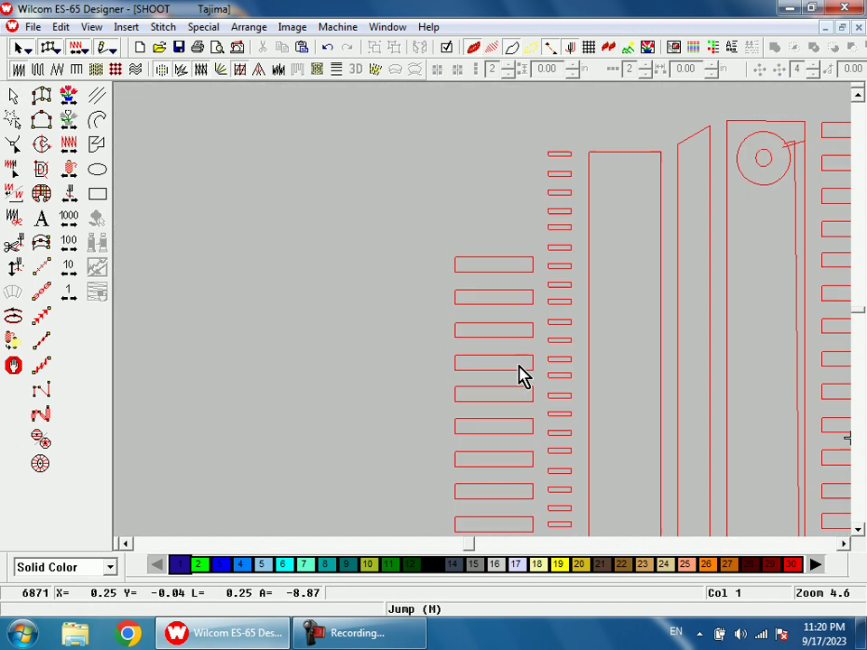
click(520, 366)
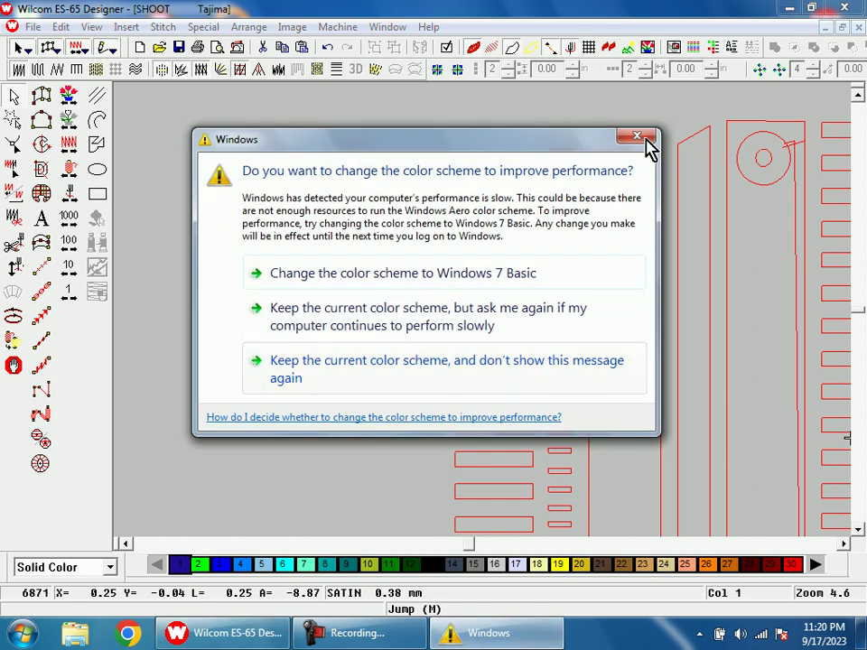
click(648, 139)
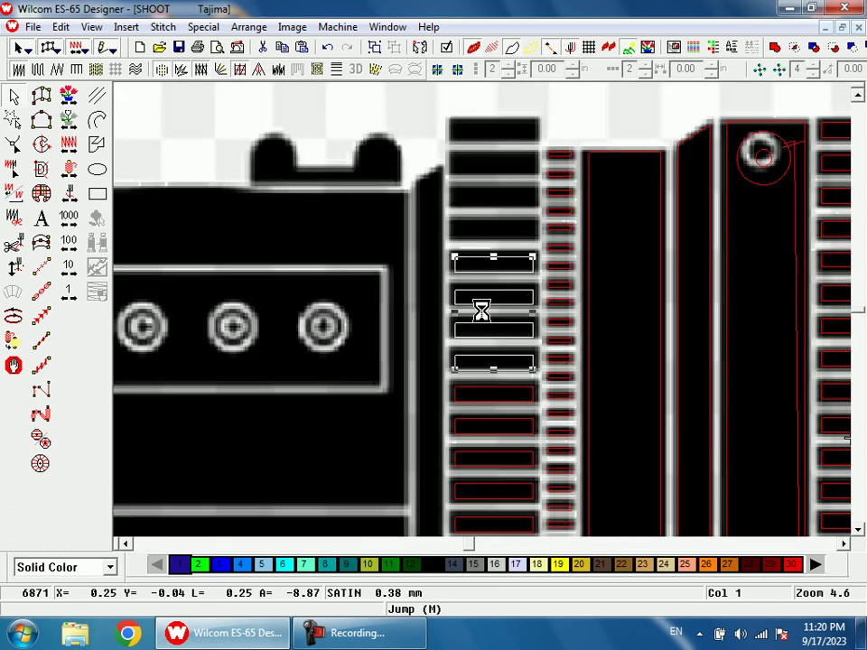
drag(485, 315, 500, 187)
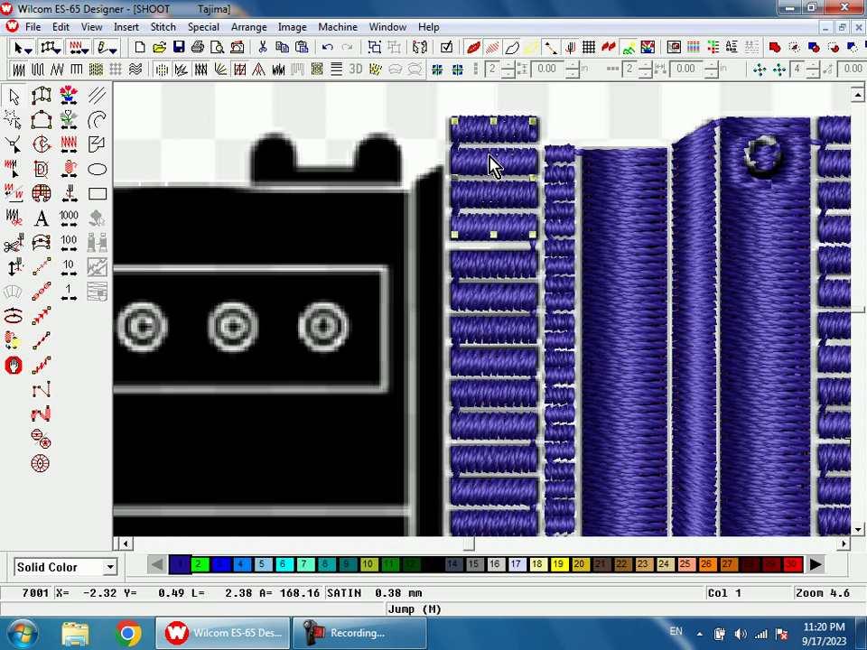
key(Escape)
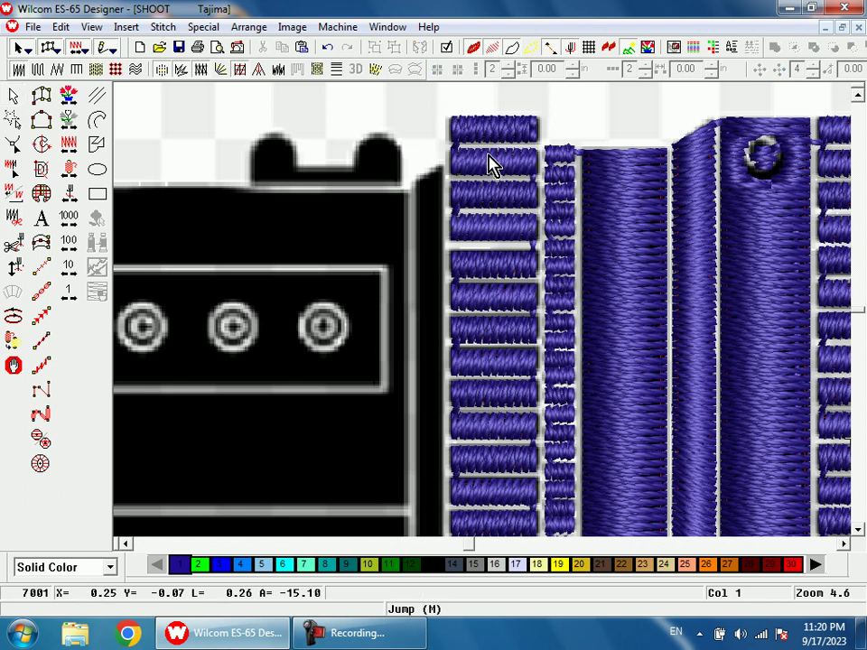
Step: Travel back to the stitch below the top two wide bars and insert a three-point run stitch up to the top bar's upper corner
key(t)
key(ctrl+Left)
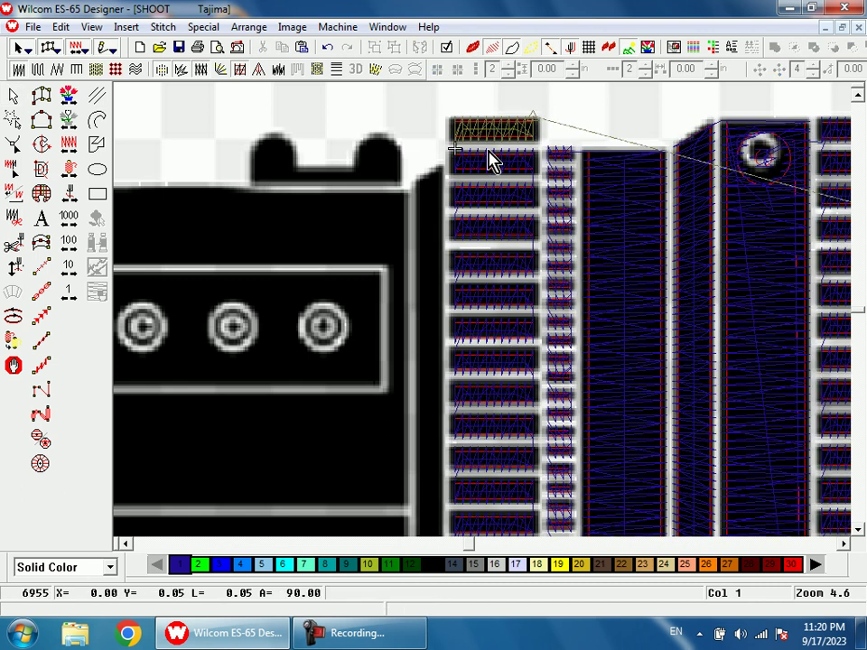
key(shift+z)
key(b)
drag(478, 200, 510, 302)
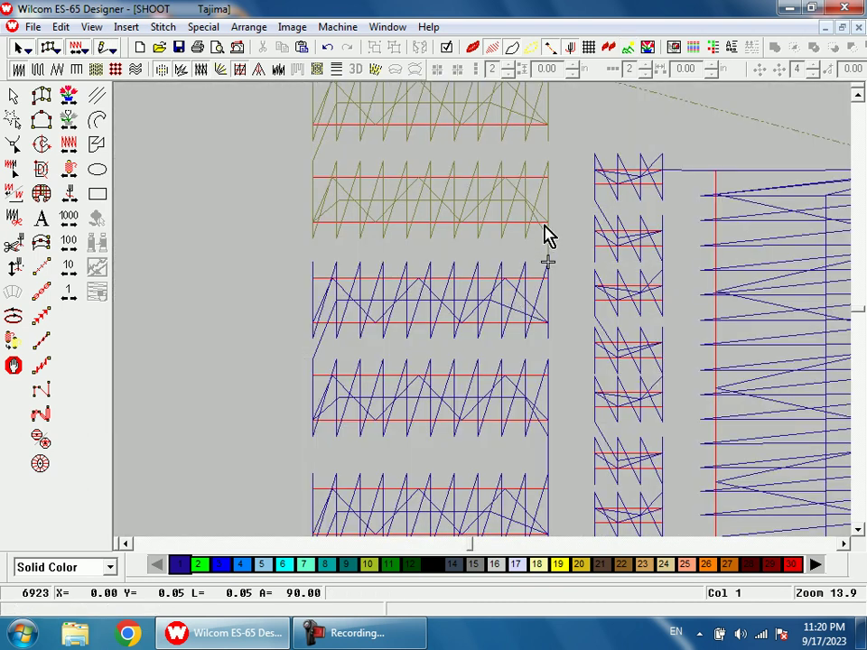
click(42, 268)
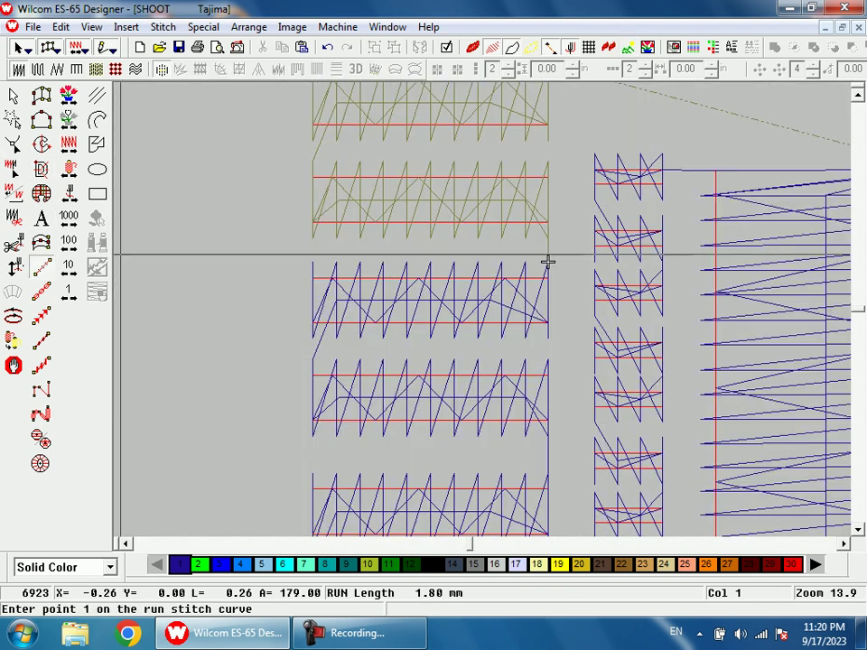
click(536, 220)
click(497, 206)
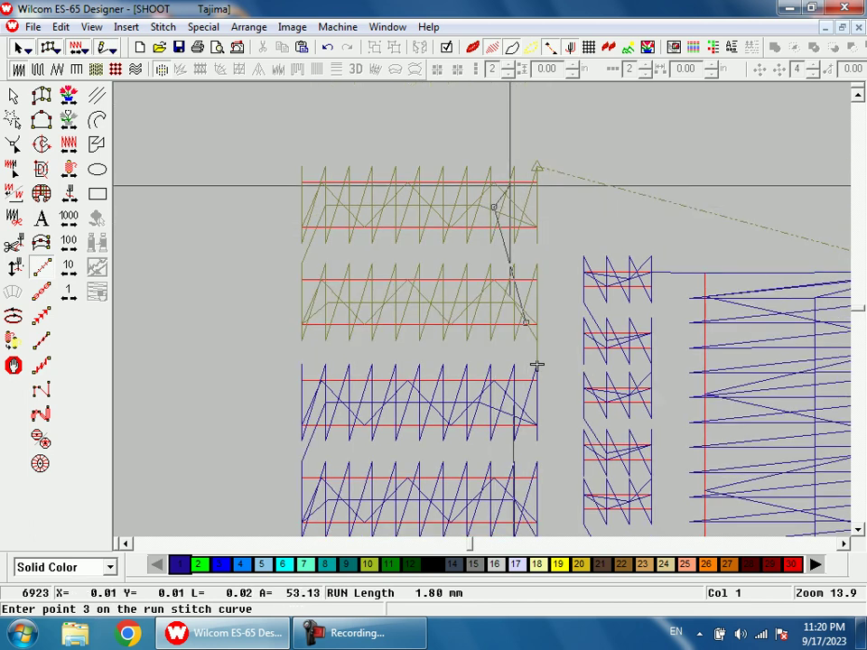
click(526, 187)
key(Return)
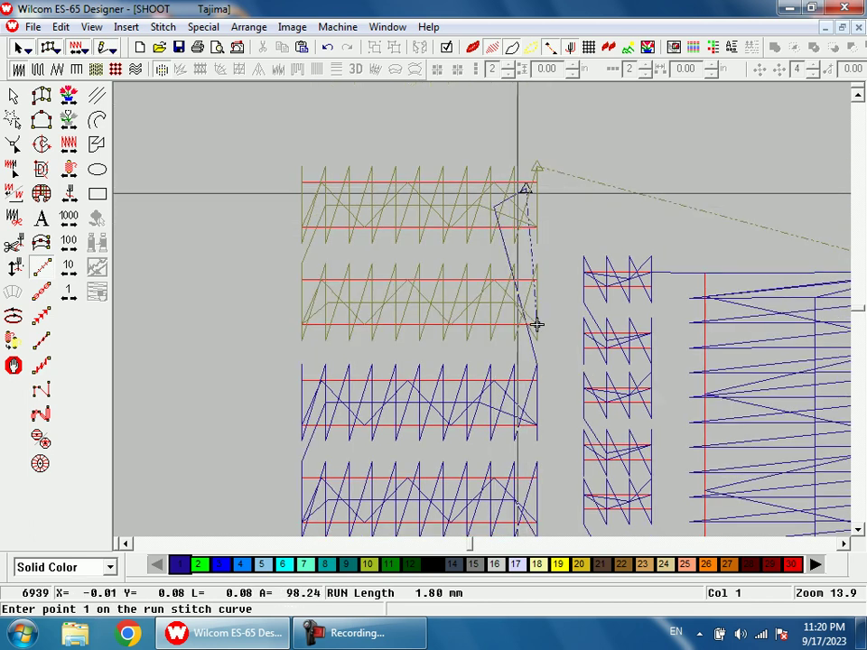
Step: Reshape the topmost wide satin bar so its stitching enters at the lower-left corner and exits at the lower-right corner
key(Escape)
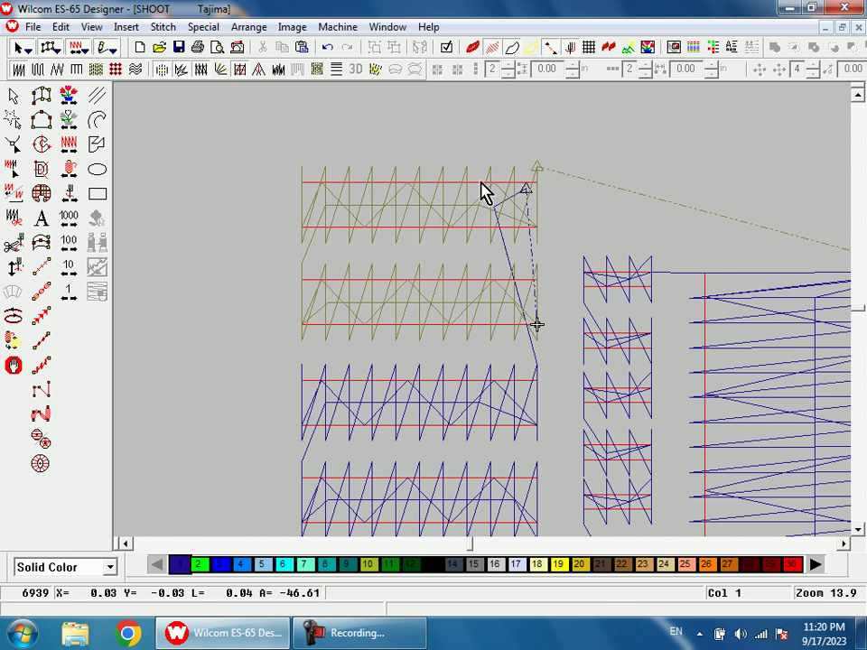
click(481, 192)
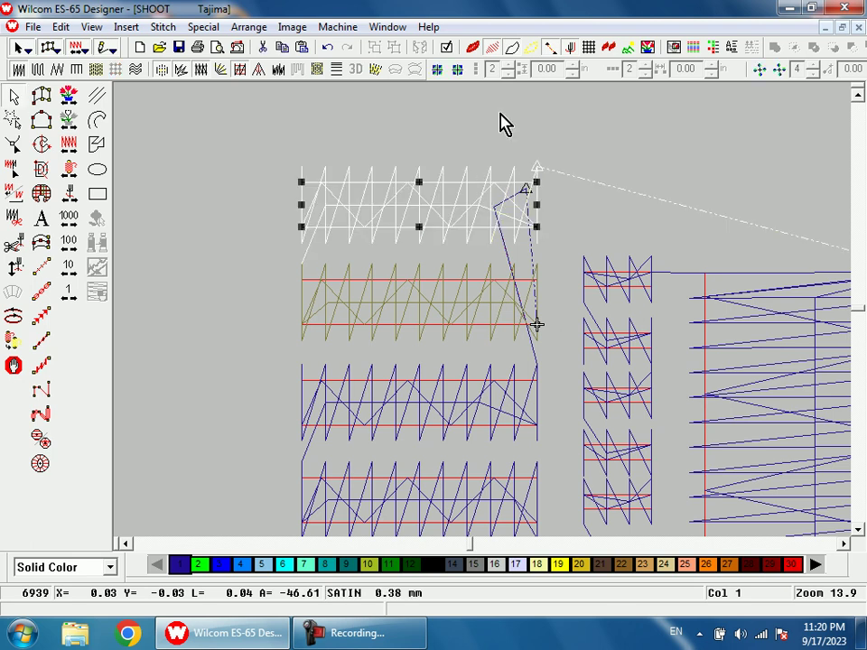
key(h)
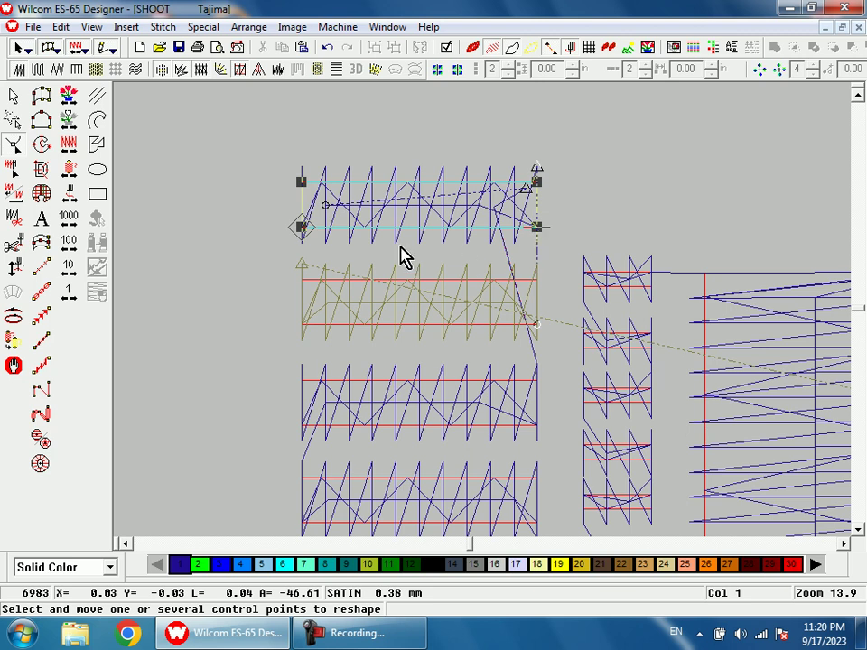
Step: Show the background artwork and move the second wide bar's entry to its upper-right corner and exit to its lower-left corner
key(d)
key(Return)
key(Escape)
key(Escape)
click(530, 286)
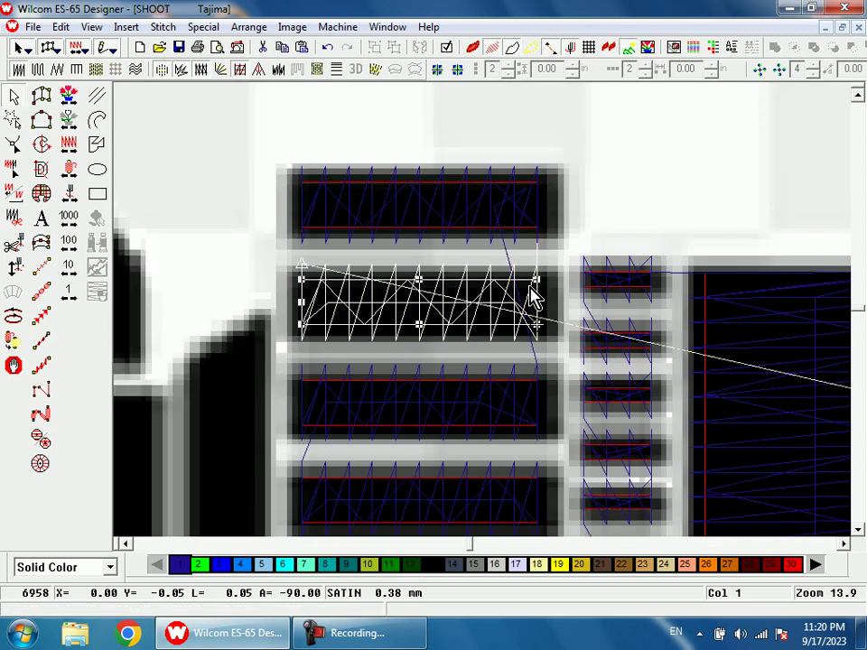
key(h)
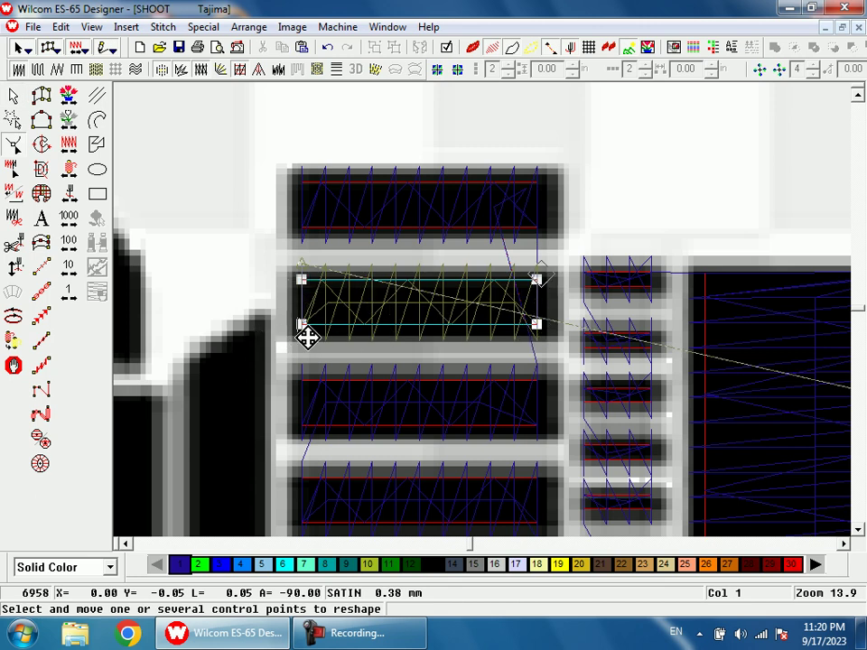
Step: Digitize the narrow slanted-end strip beside the wide bars as a satin column, entering at its upper-right corner and exiting at its upper-left
key(shift+z)
key(shift+z)
key(shift+z)
key(b)
drag(458, 323, 461, 354)
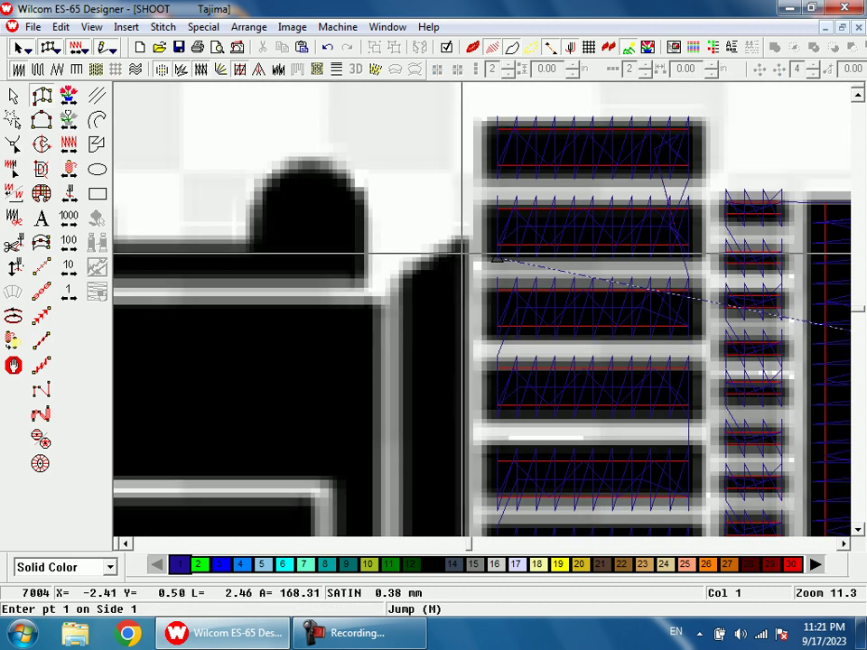
click(461, 254)
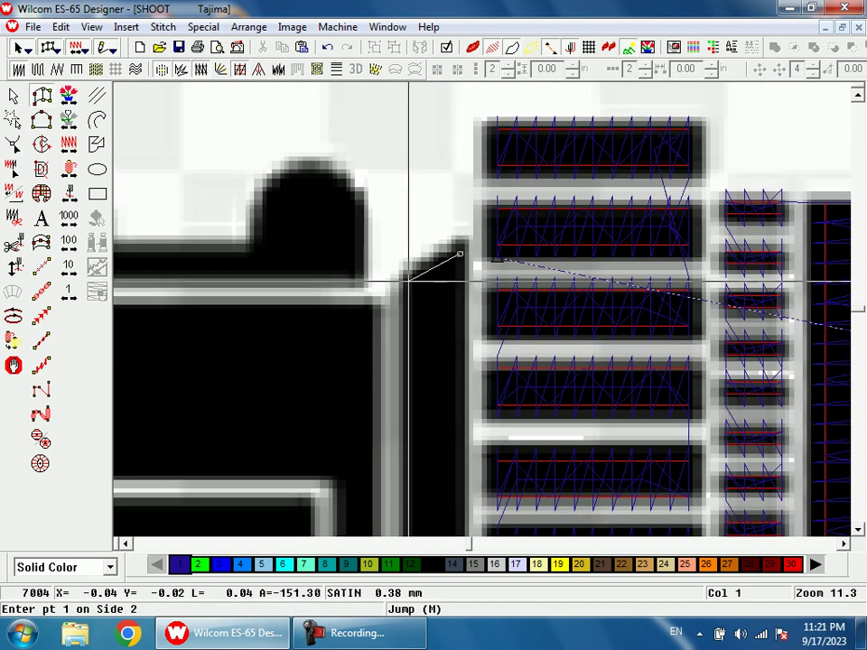
key(shift+z)
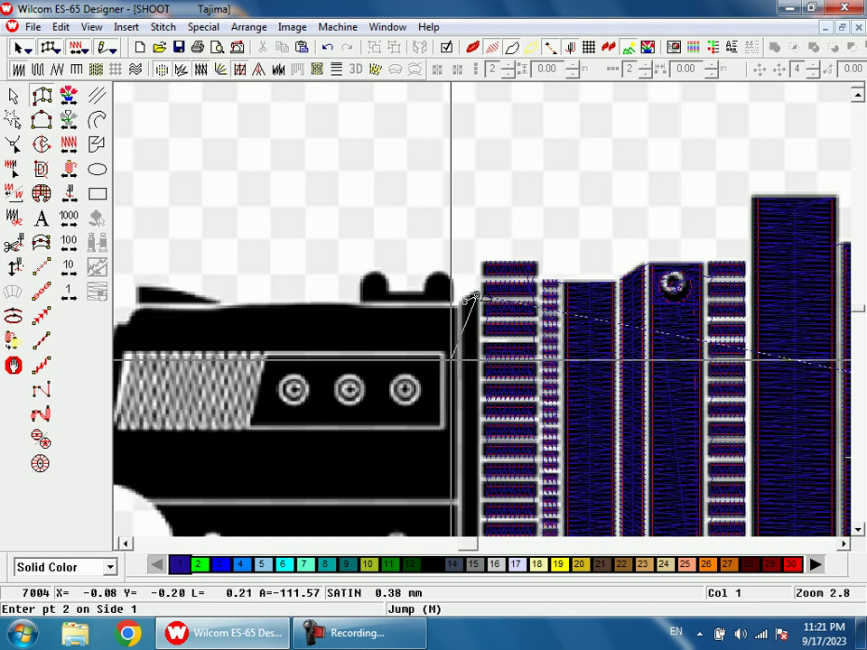
key(shift+z)
key(b)
drag(476, 460, 492, 474)
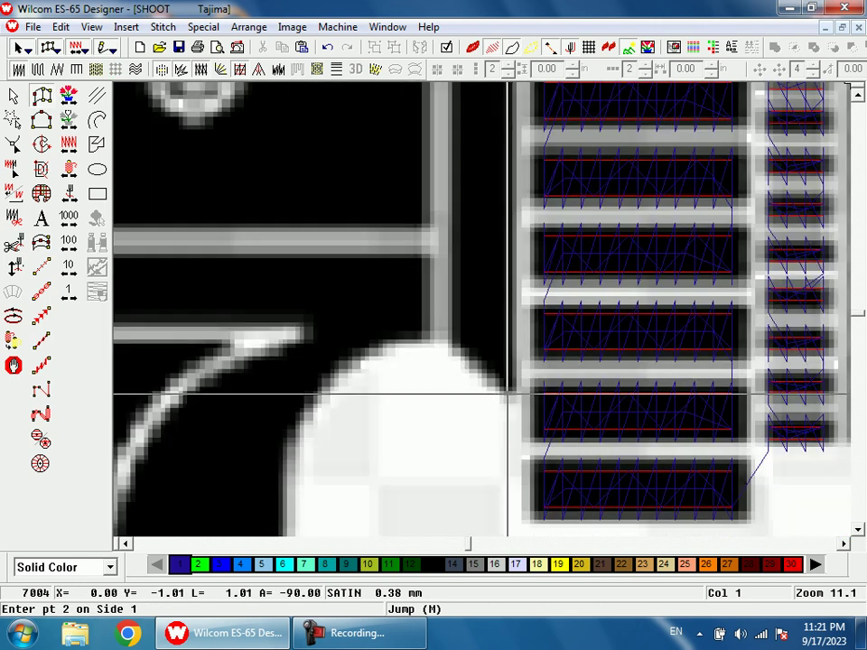
click(507, 374)
click(462, 344)
key(shift+z)
key(shift+z)
key(Return)
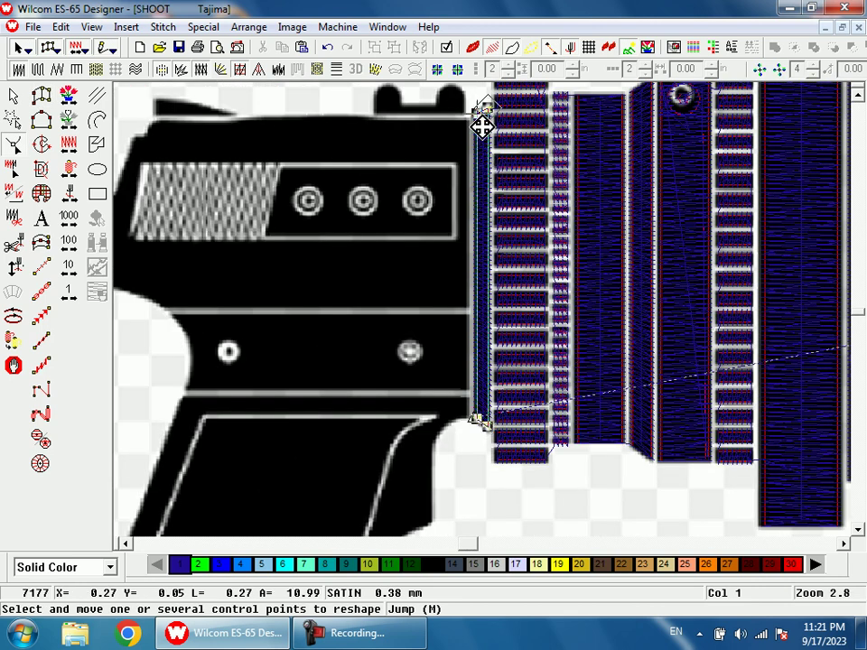
Step: Start a satin column on the two-humped sight above the gun slide, outlining the hump nearest the lens down to its base corners
key(shift+z)
key(b)
drag(476, 207, 478, 253)
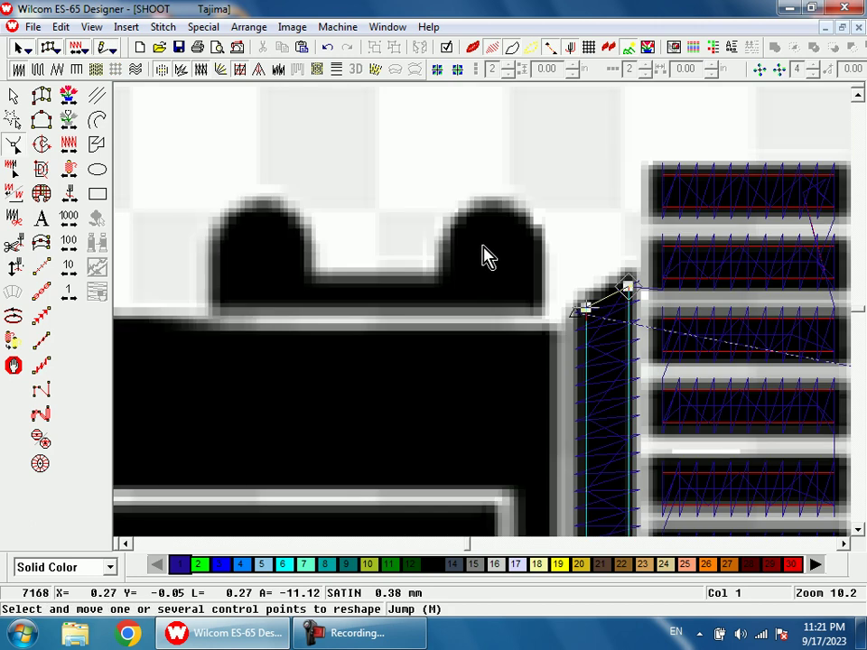
key(a)
click(482, 202)
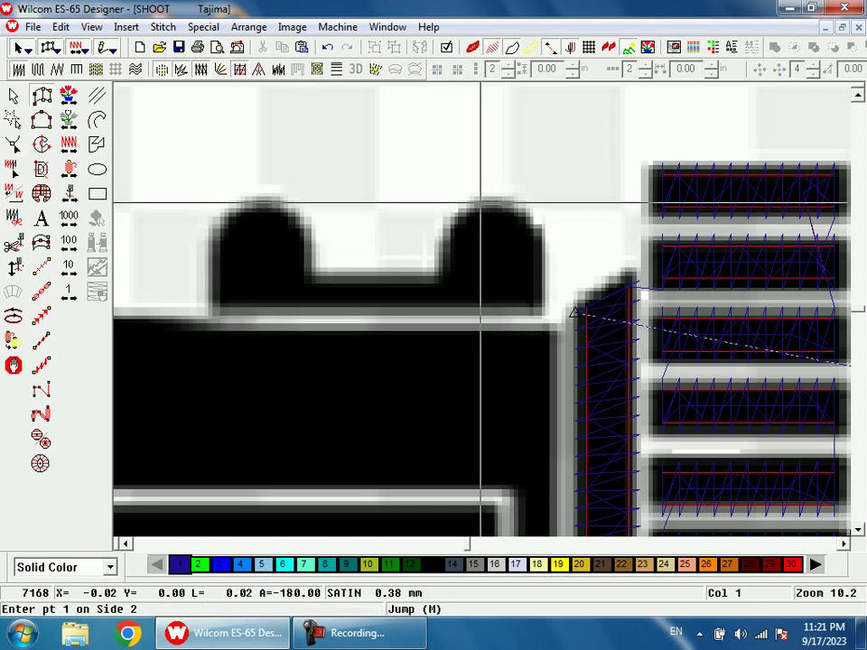
click(505, 206)
click(525, 217)
click(460, 218)
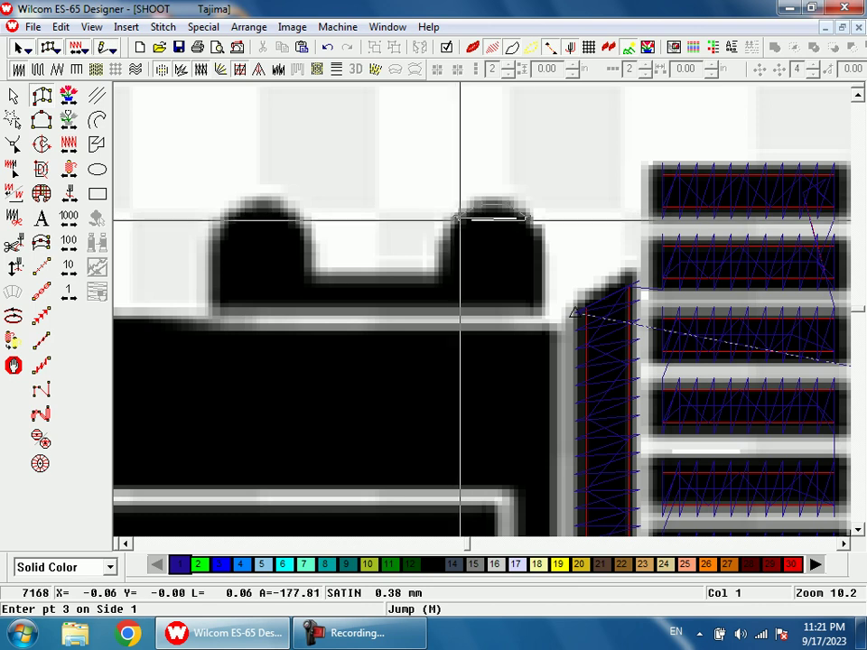
click(539, 241)
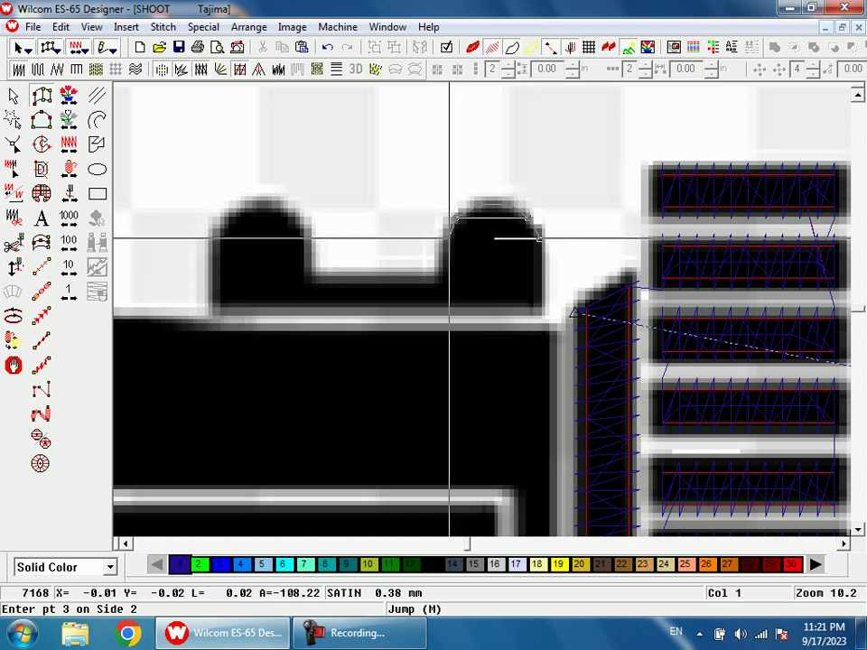
click(535, 307)
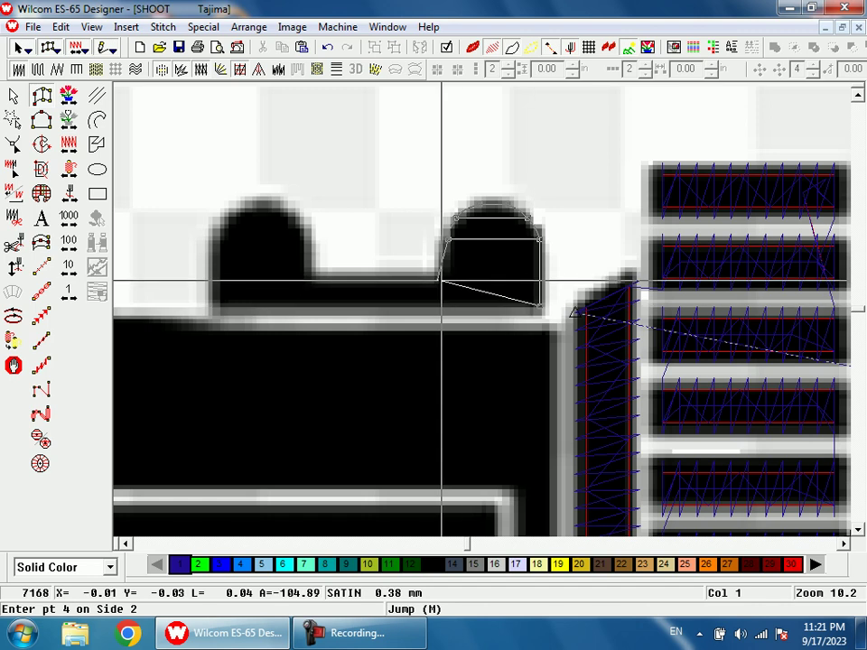
click(446, 277)
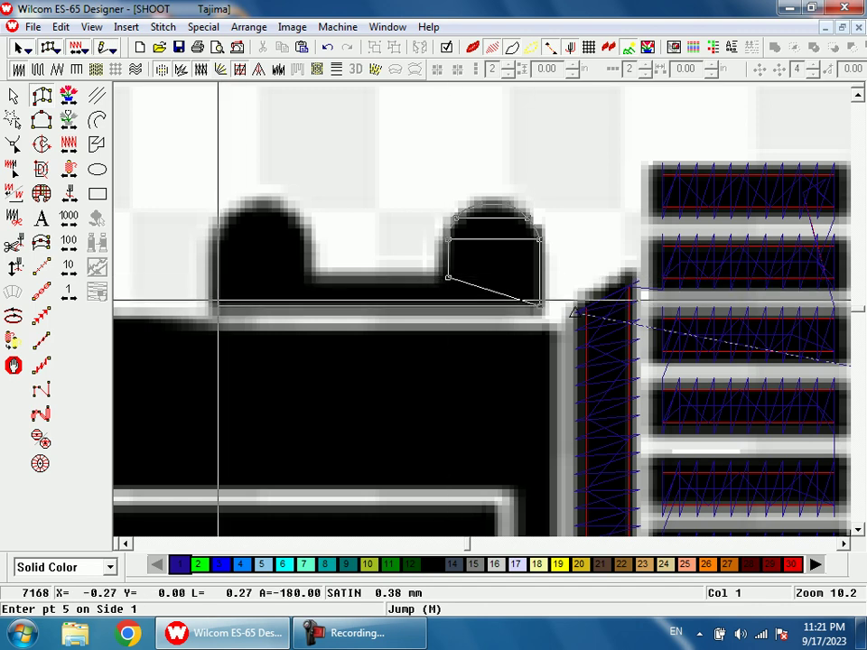
Step: Continue the satin column along the sight's base and over the other hump, finish it, and move its exit to the lower-left corner
click(273, 295)
click(305, 278)
click(218, 245)
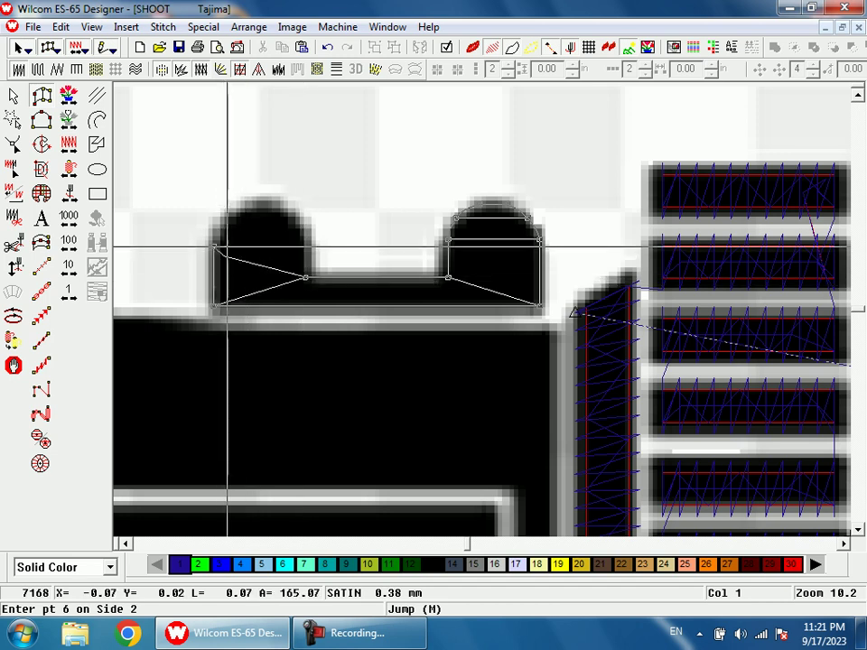
click(304, 246)
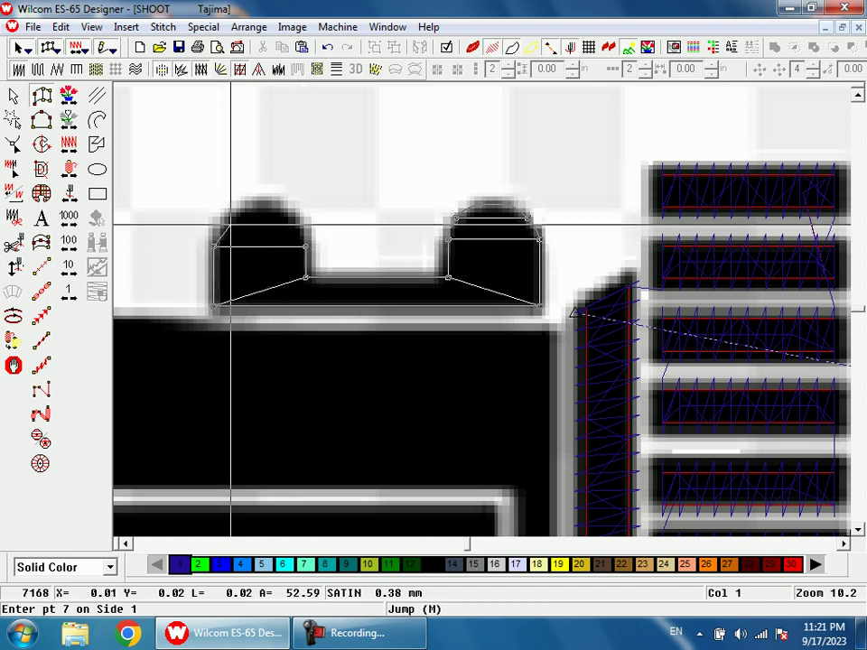
click(220, 225)
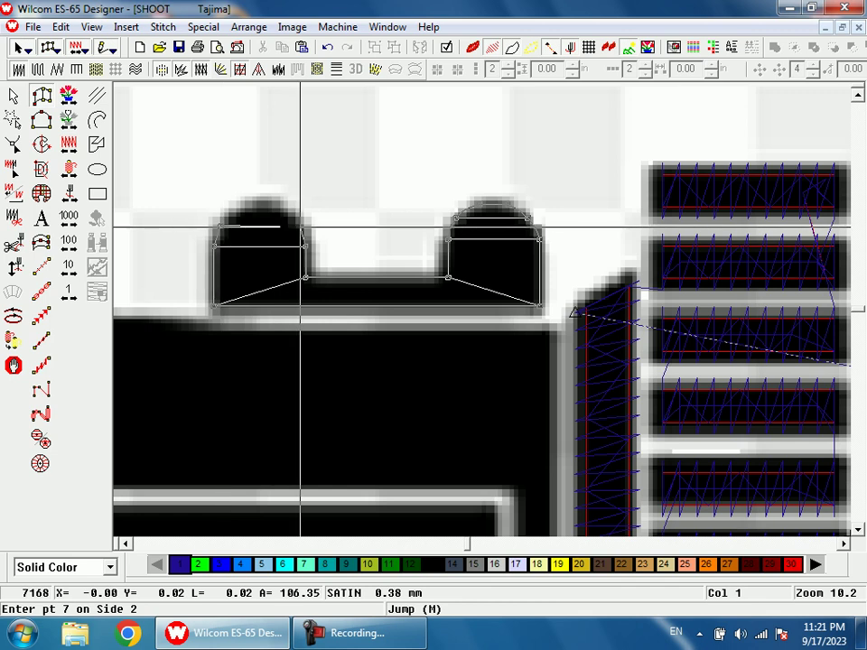
click(256, 204)
click(271, 206)
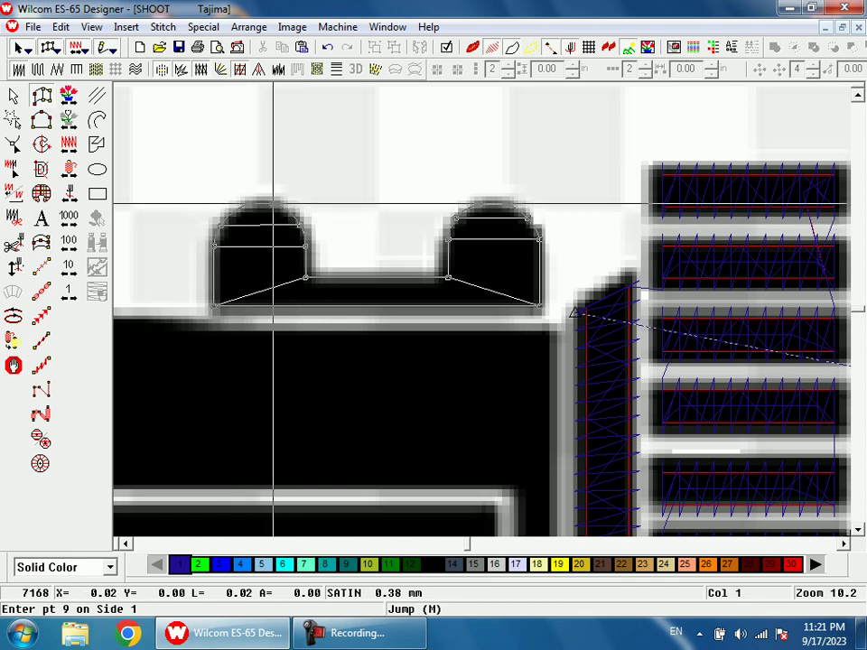
key(Return)
key(h)
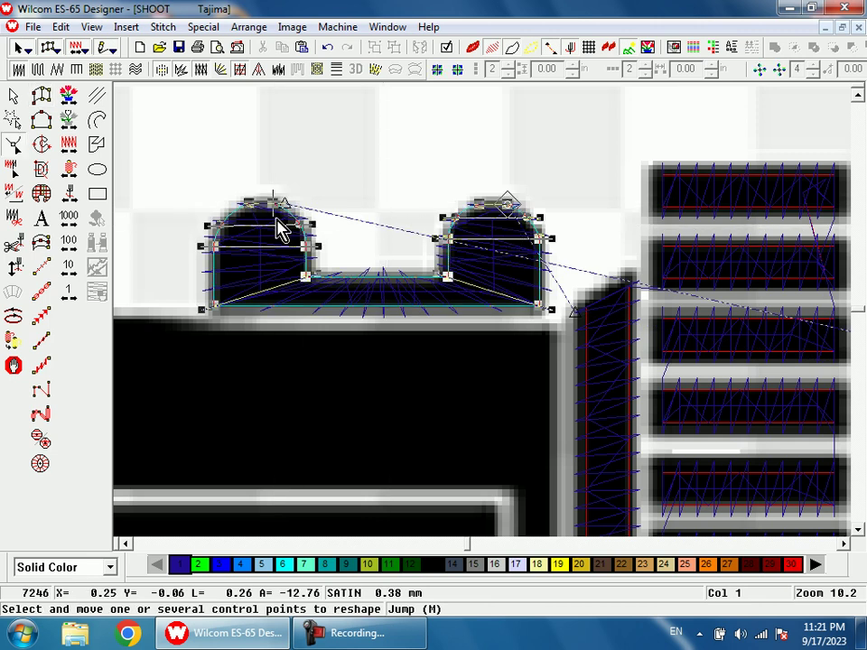
drag(213, 325, 213, 326)
Step: Travel back to the narrow strip's end and insert a three-point run stitch through the slide up to the near hump's top
key(shift+z)
key(shift+z)
key(b)
drag(467, 275, 508, 380)
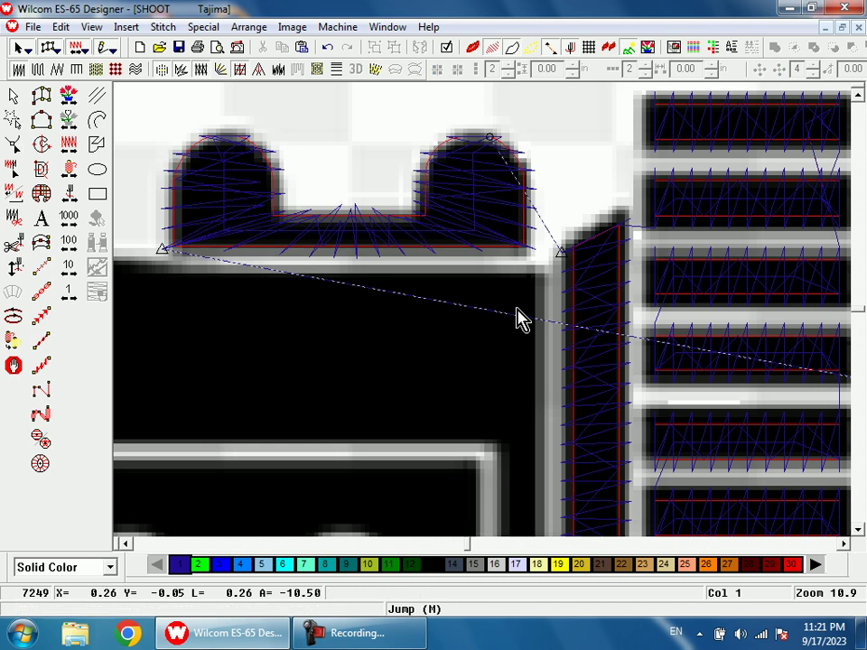
key(Escape)
key(a)
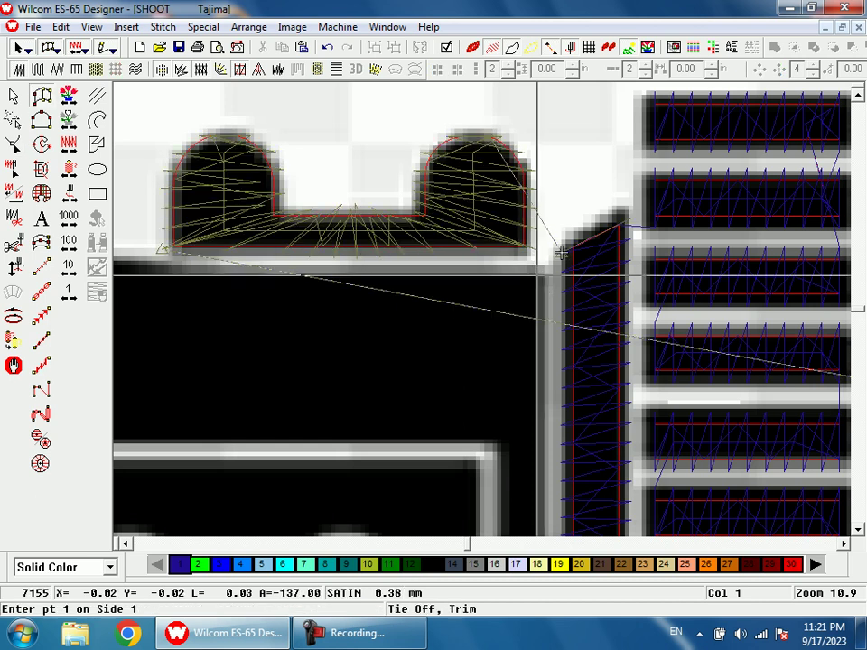
key(r)
click(538, 275)
click(489, 285)
click(561, 254)
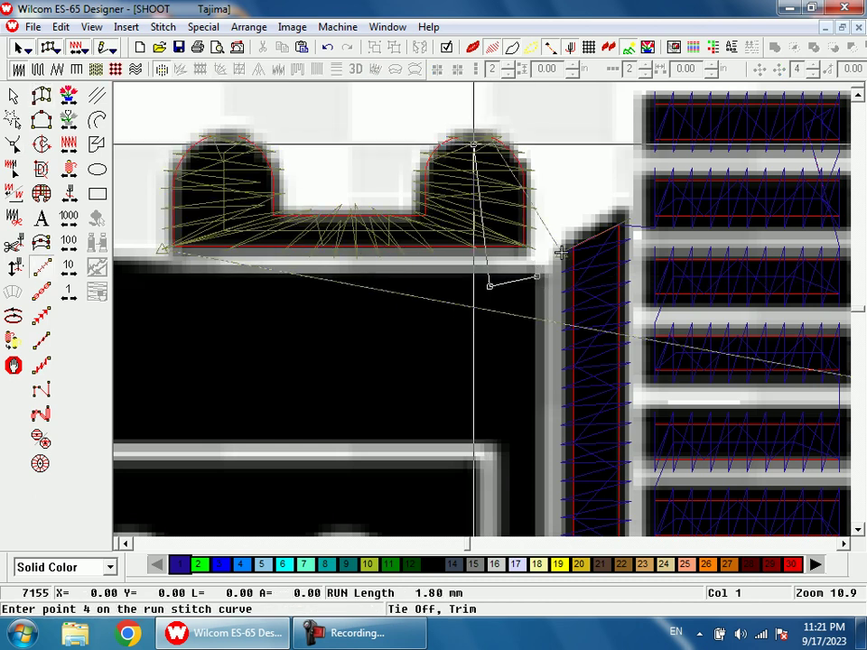
key(Return)
Step: Digitize the small wedge at the rear of the slide as a satin column and move its exit to the pointed right tip
key(shift+z)
key(shift+z)
key(shift+z)
key(b)
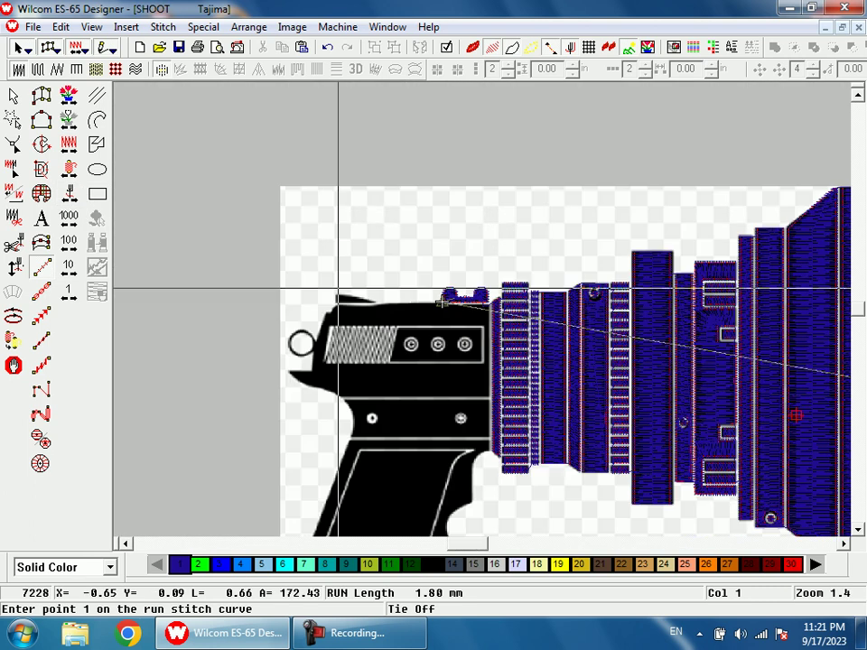
drag(302, 253, 459, 351)
key(a)
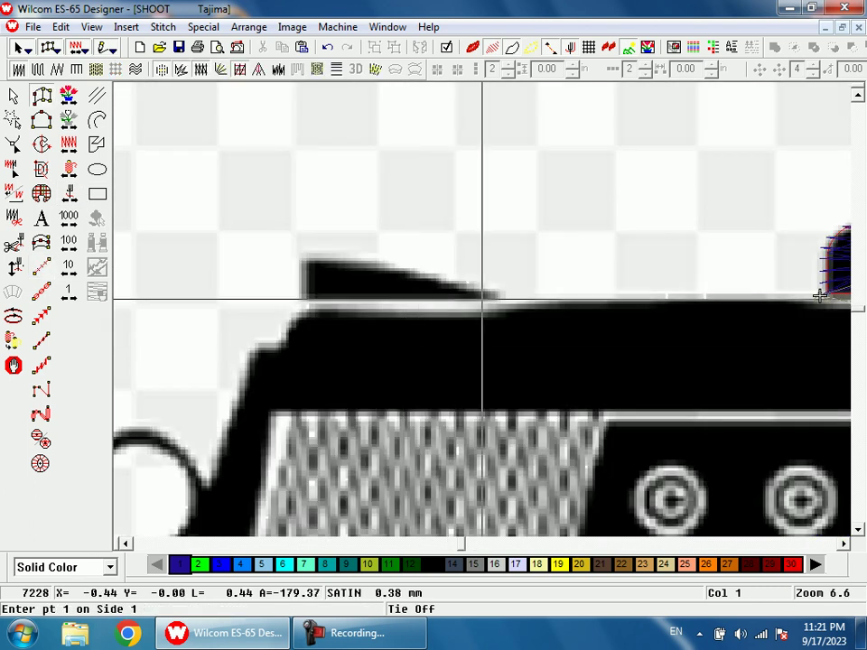
click(486, 299)
click(488, 295)
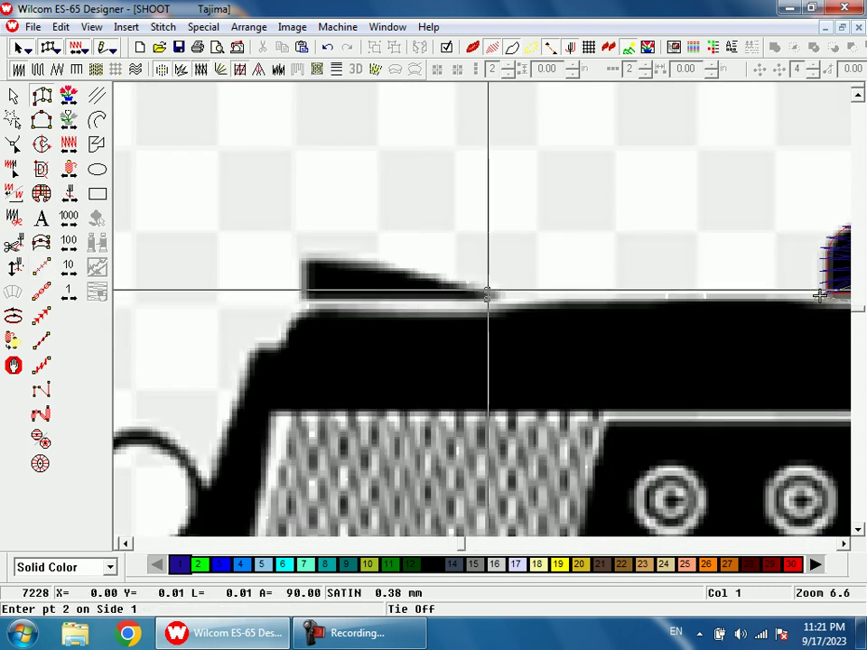
click(307, 295)
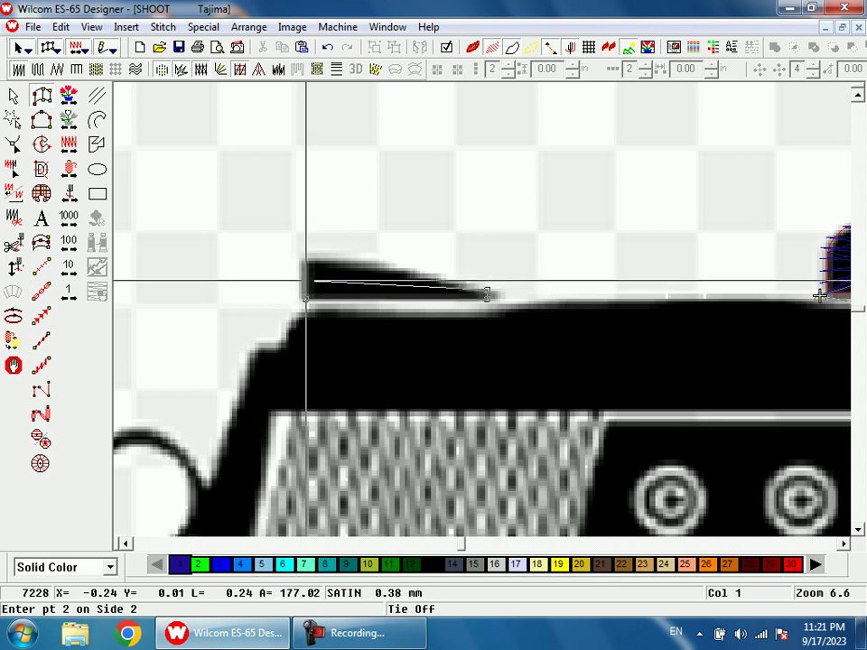
click(306, 255)
key(Return)
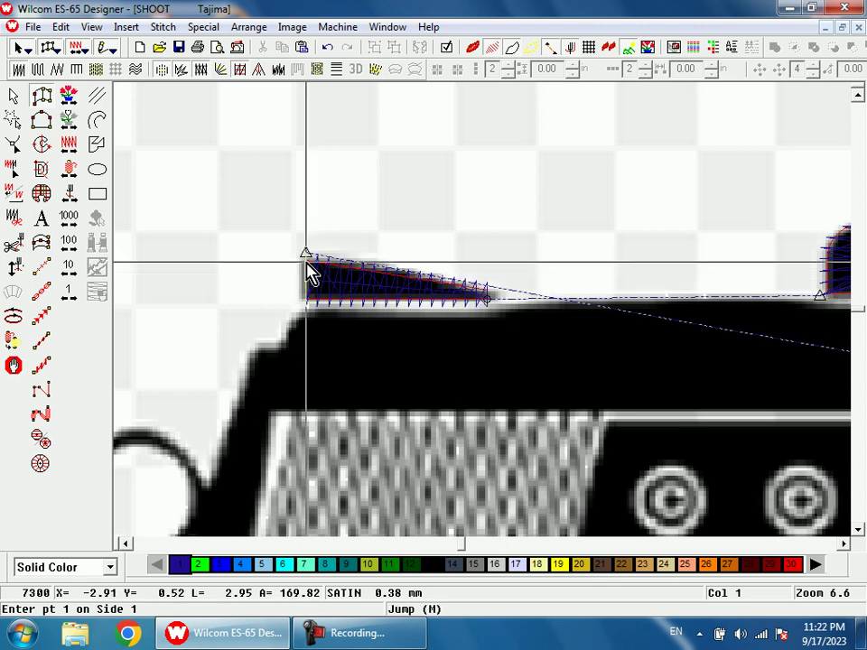
key(h)
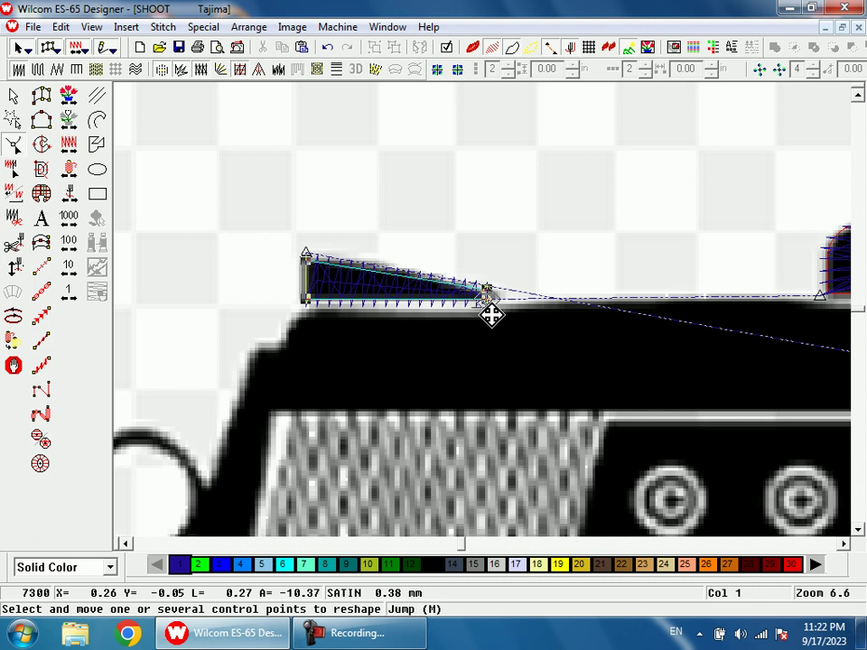
Step: Travel back to the two-humped sight's end and insert a run stitch along the slide's upper edge to the wedge's pointed tip
key(shift+z)
key(shift+z)
key(z)
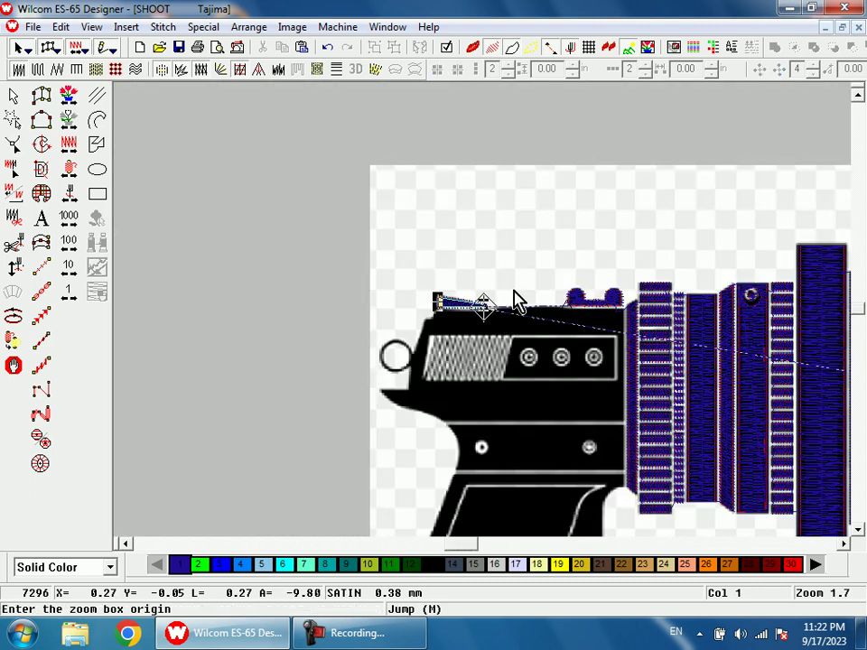
drag(503, 281, 561, 397)
key(shift+Tab)
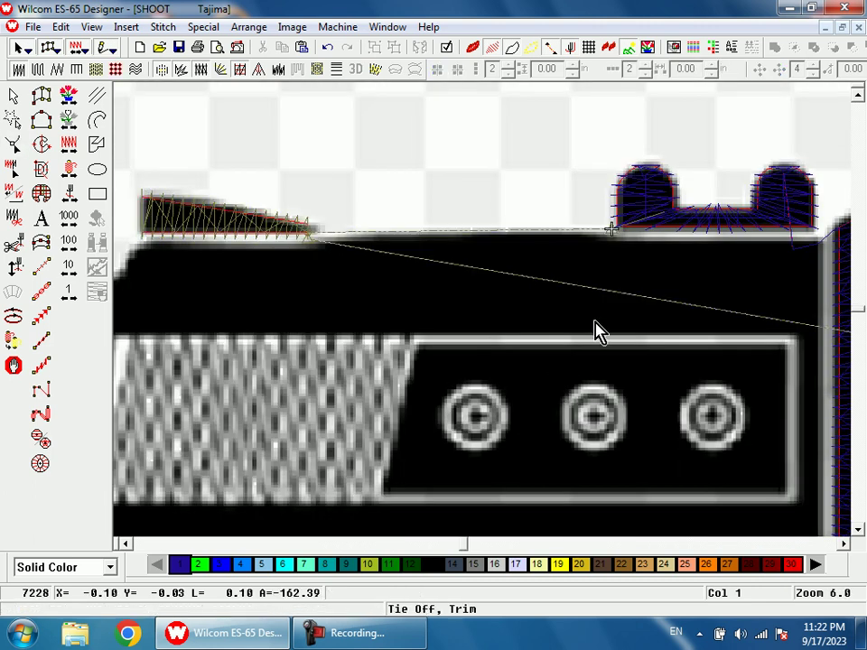
key(a)
key(r)
click(611, 236)
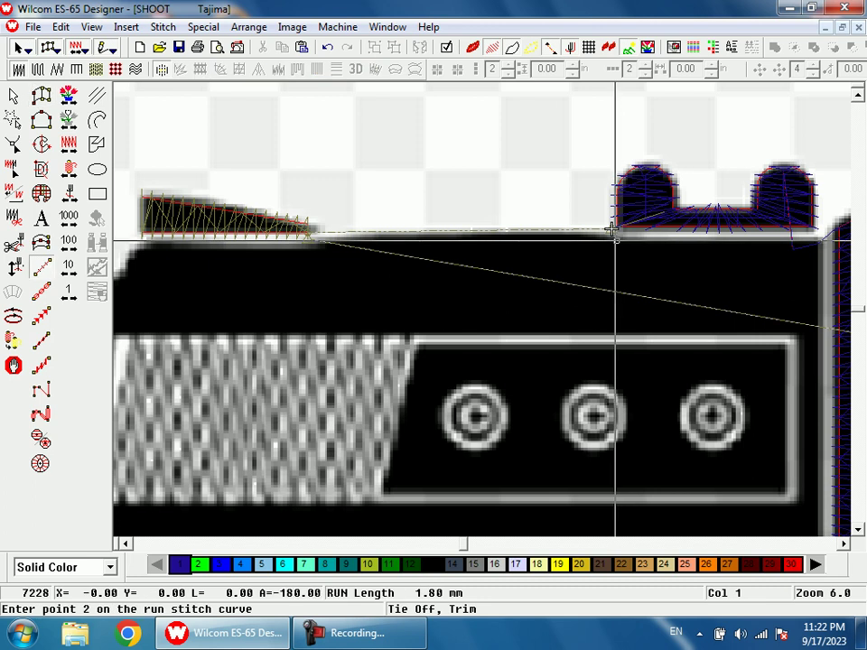
key(BackSpace)
key(shift+z)
key(shift+z)
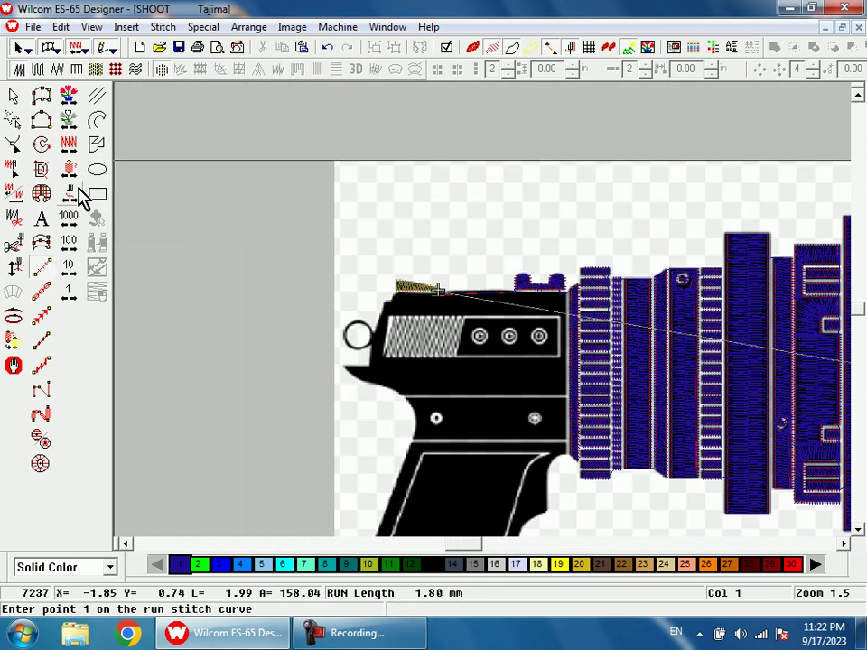
key(b)
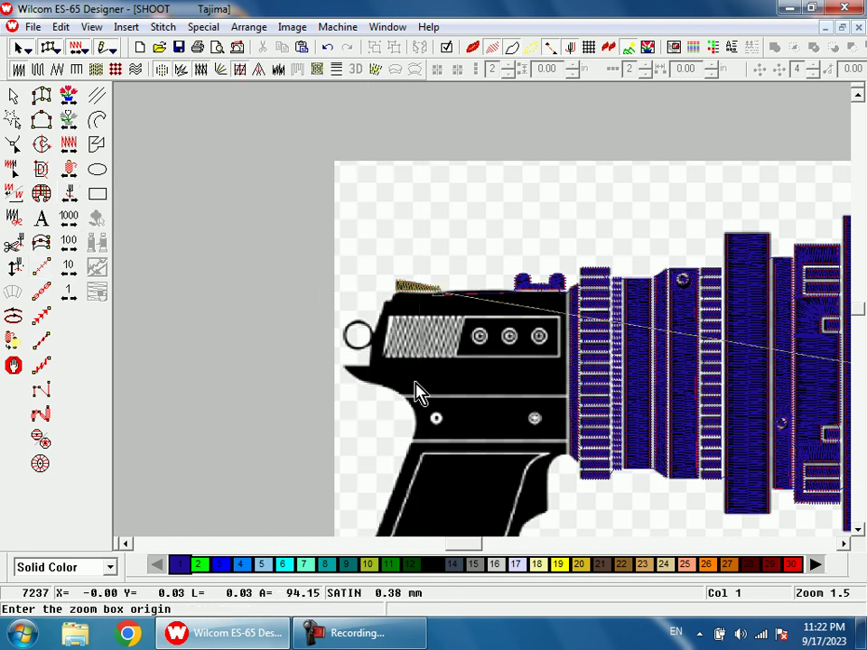
Step: Start a satin column at the pointed tail below the ring, placing point pairs up to where the tail meets the body
click(521, 445)
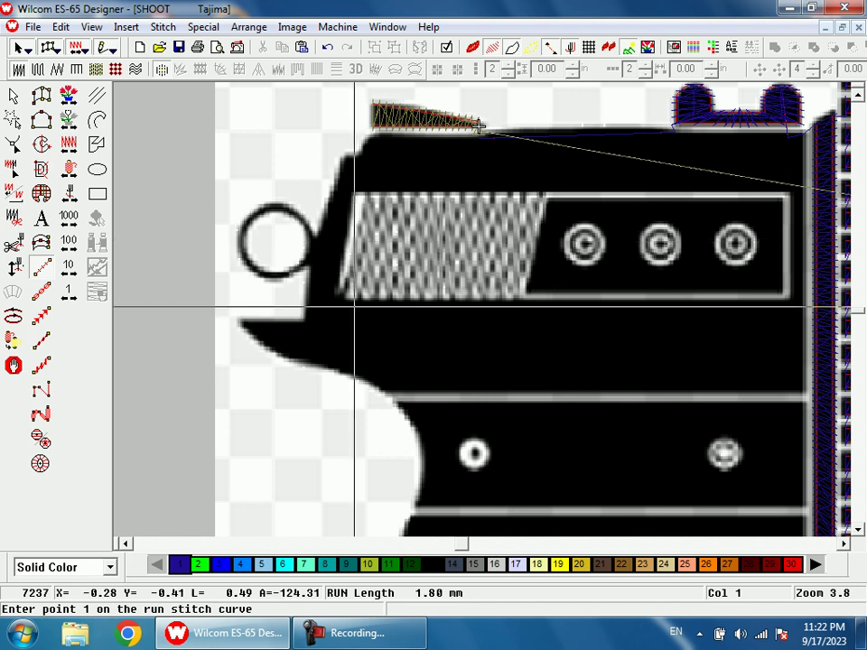
key(shift+z)
key(a)
key(z)
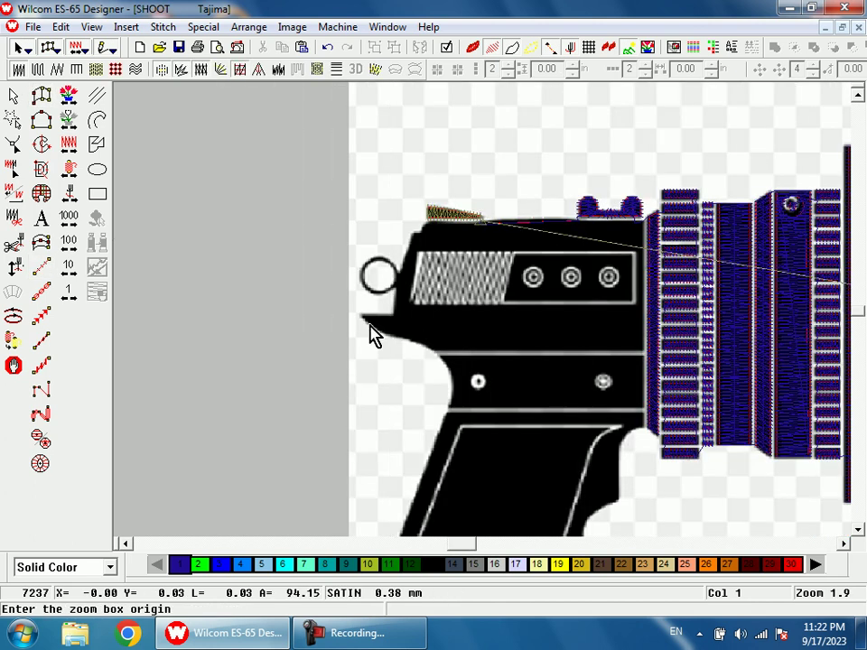
click(419, 371)
click(331, 251)
click(332, 256)
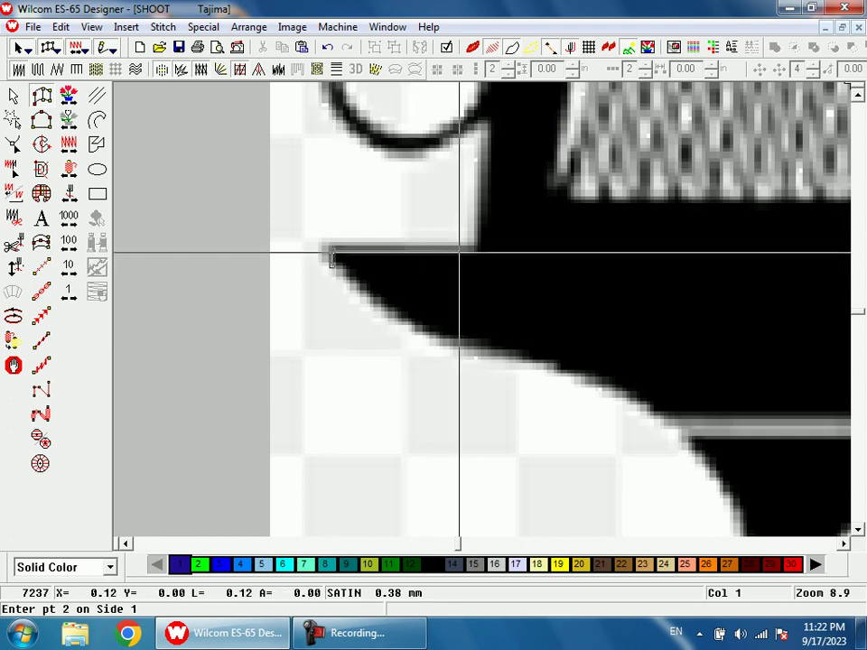
click(427, 252)
click(427, 334)
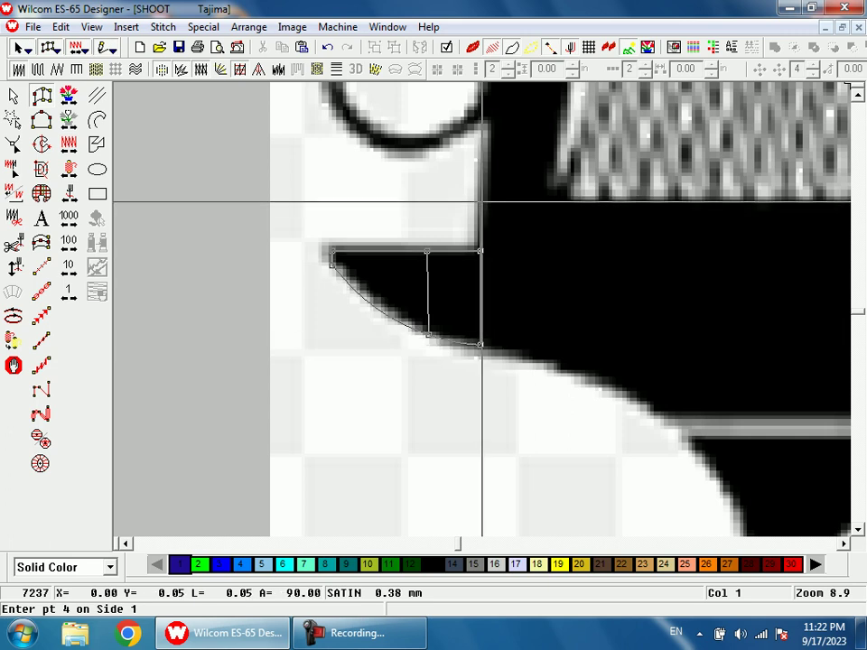
click(480, 344)
Step: Continue the column along the band below the hatched panel, following the curved underside to the start of the groove line
key(shift+z)
key(shift+z)
key(b)
drag(488, 233, 558, 367)
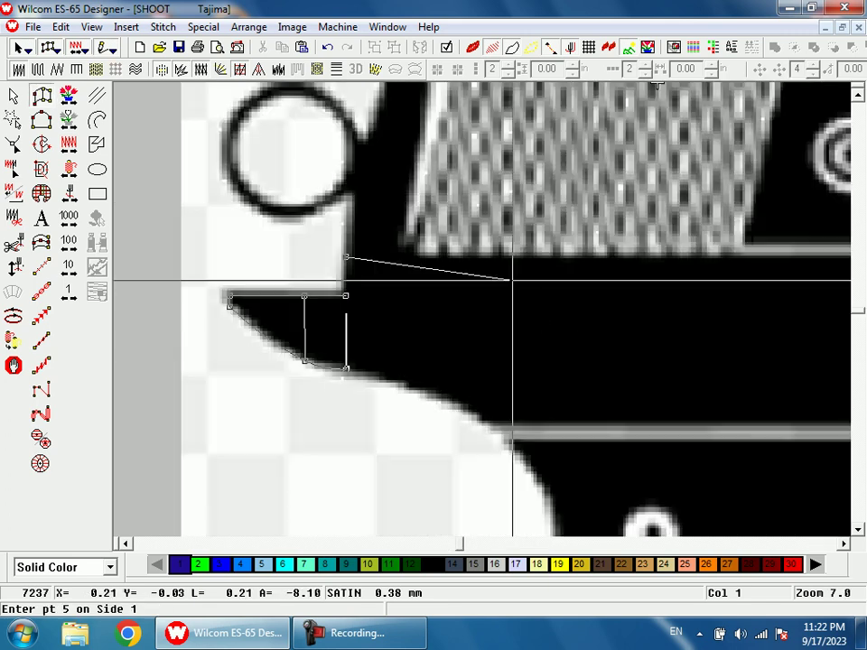
click(426, 257)
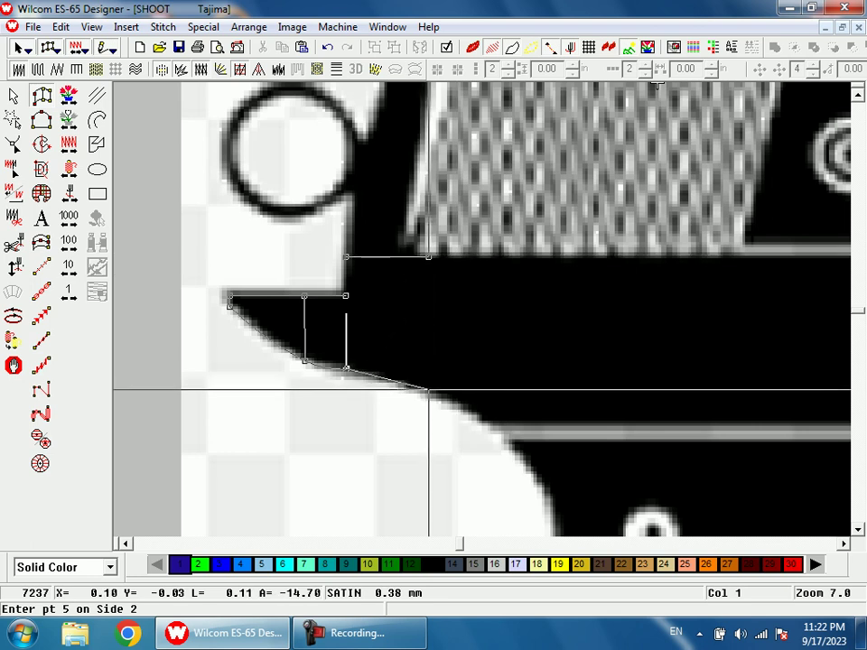
click(495, 257)
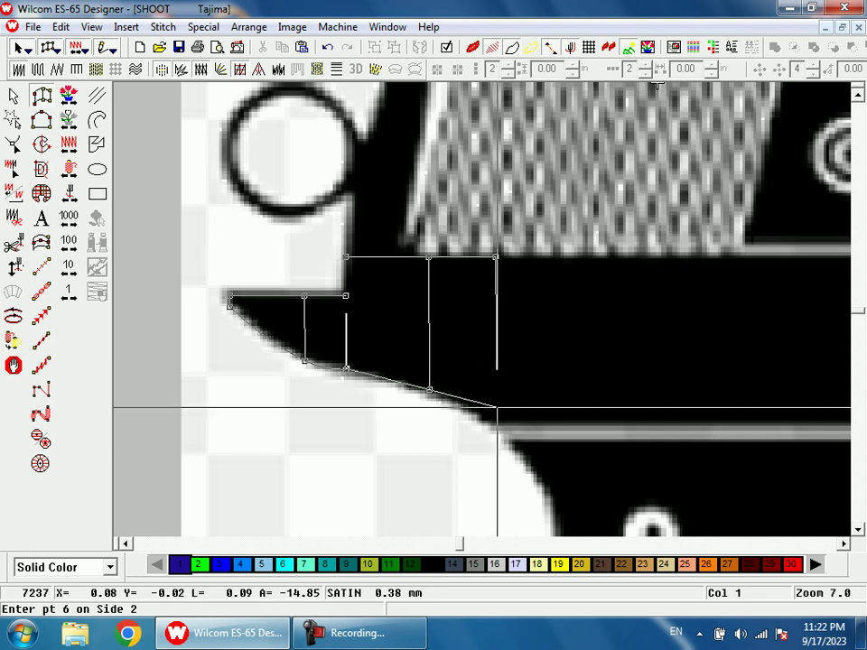
click(495, 422)
Step: Carry the column along the band to the lens end and turn it up around the panel's two front corners
key(shift+z)
key(shift+z)
key(b)
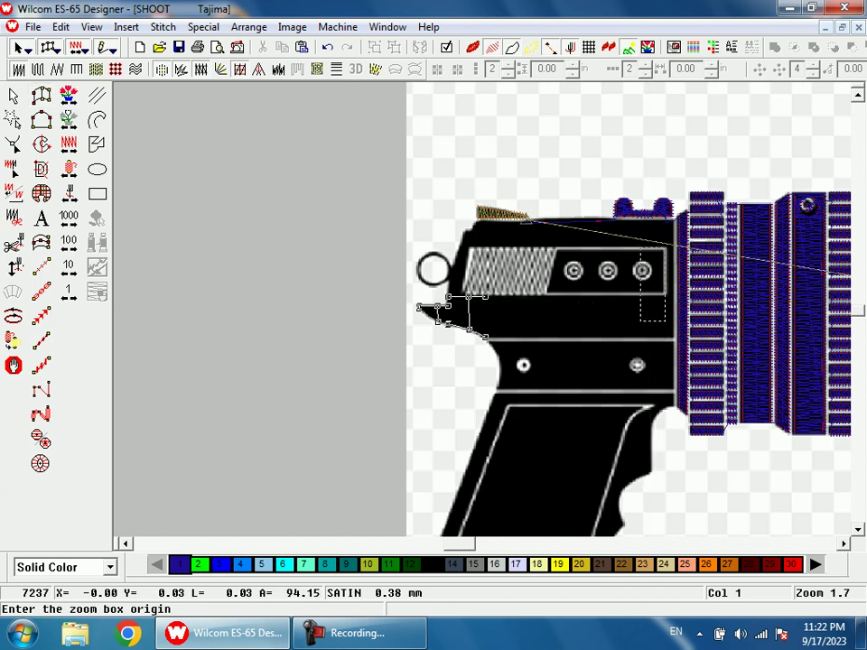
drag(665, 321, 667, 338)
click(542, 317)
click(570, 517)
click(513, 192)
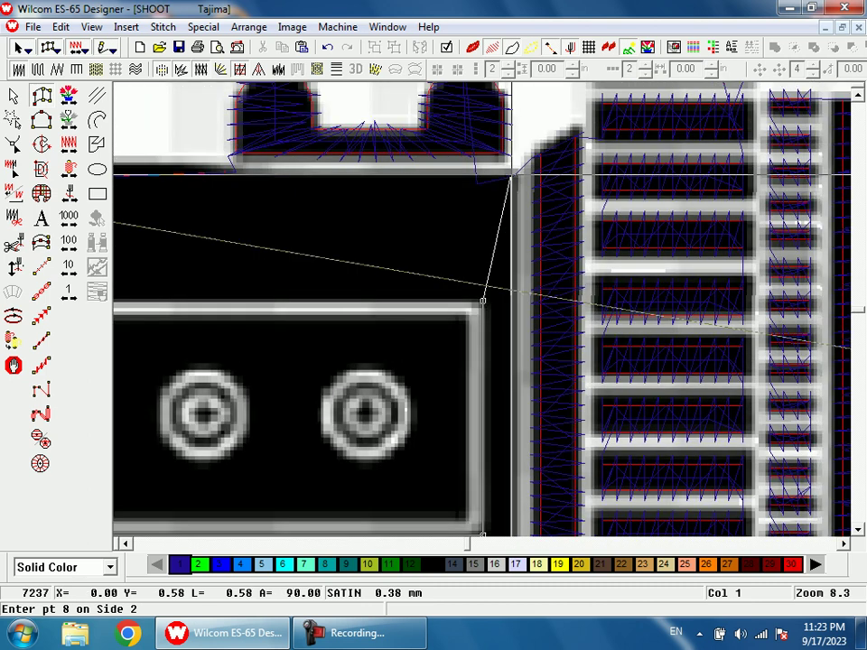
Step: Continue the column rearward above the panel, placing two point pairs near the rear end of the two-humped sight
key(shift+z)
key(b)
drag(361, 271, 469, 339)
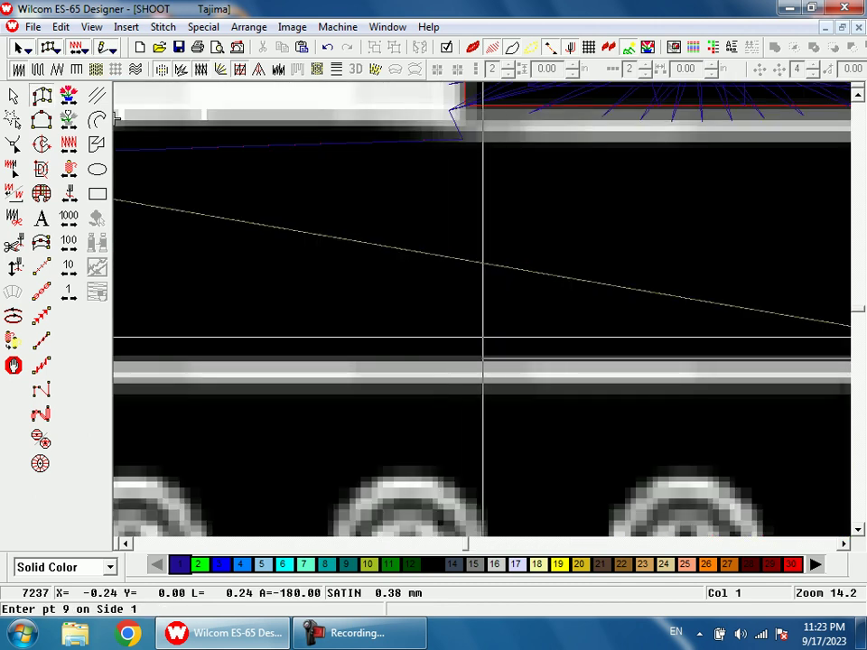
click(471, 357)
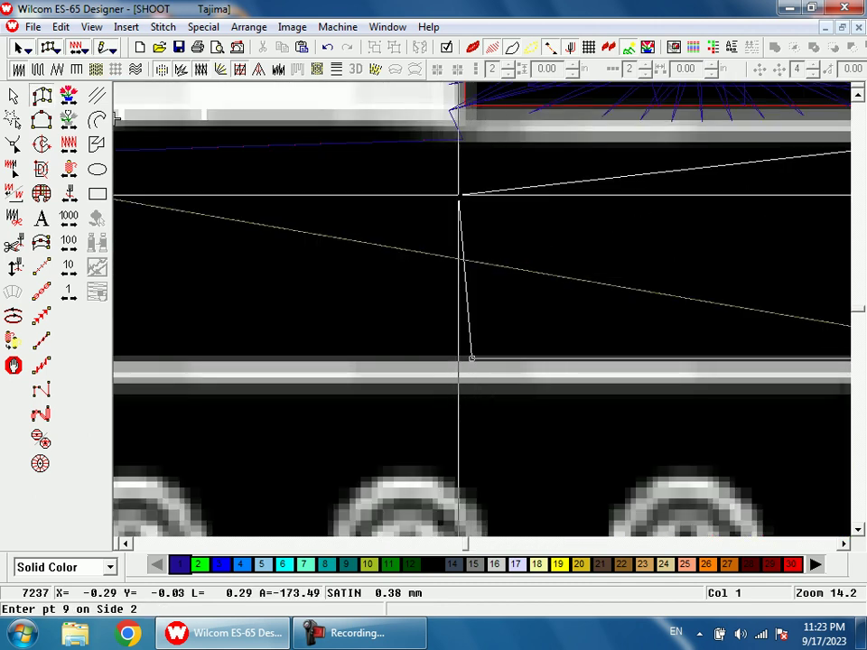
click(472, 142)
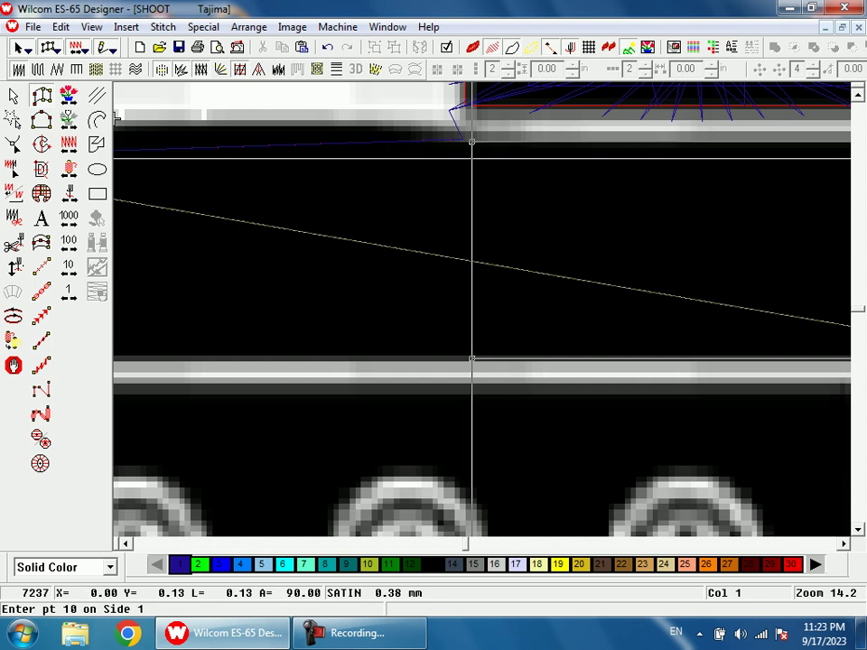
click(399, 359)
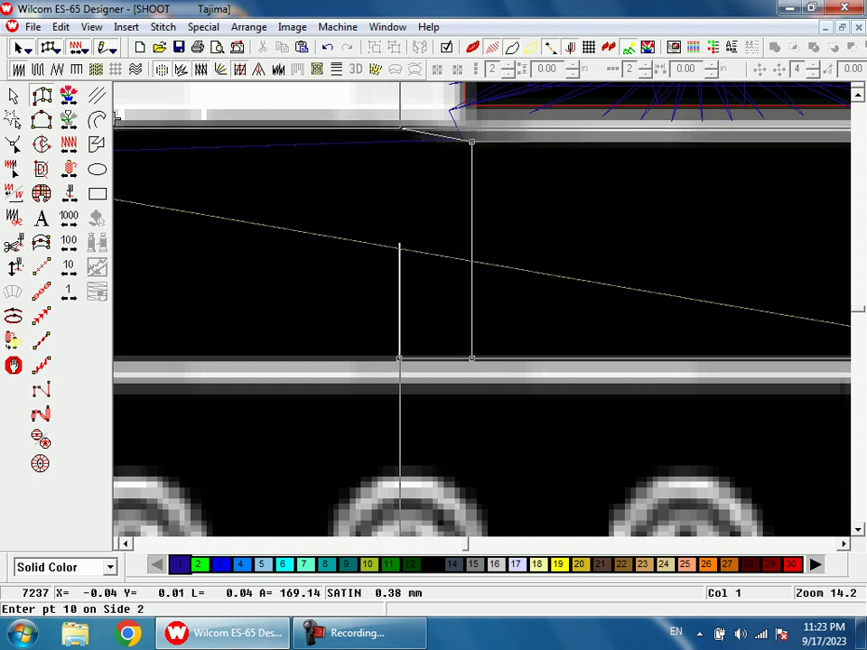
click(398, 133)
Step: Extend the column along the slide's bulged upper edge to just past the pointed tip of the rear wedge
key(shift+z)
key(shift+z)
key(b)
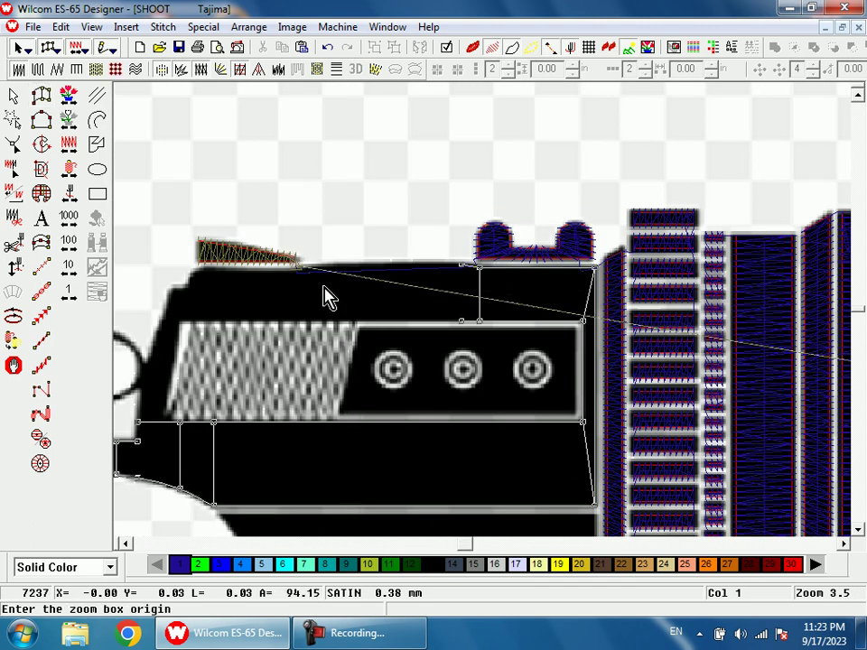
drag(226, 233, 447, 369)
click(629, 371)
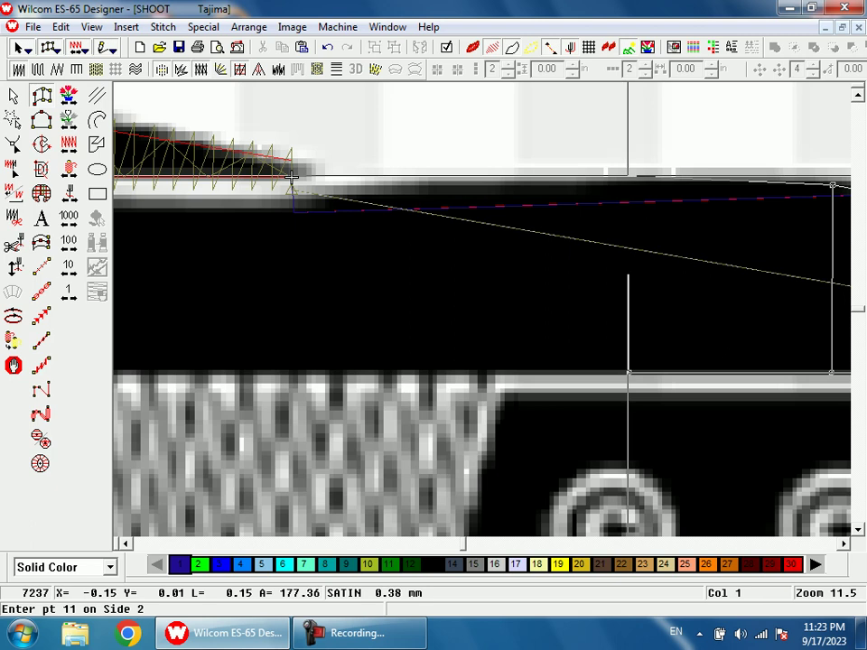
click(628, 176)
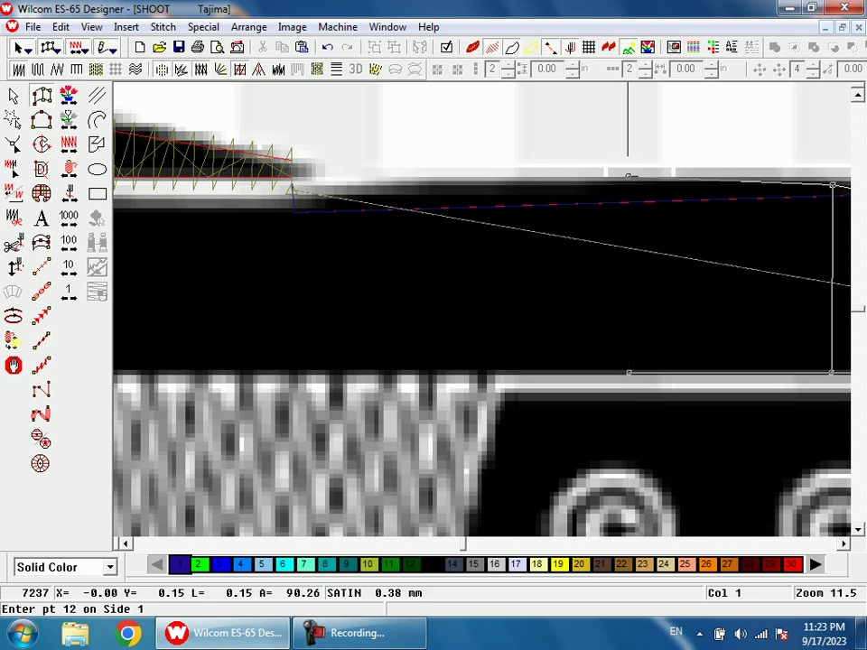
click(319, 371)
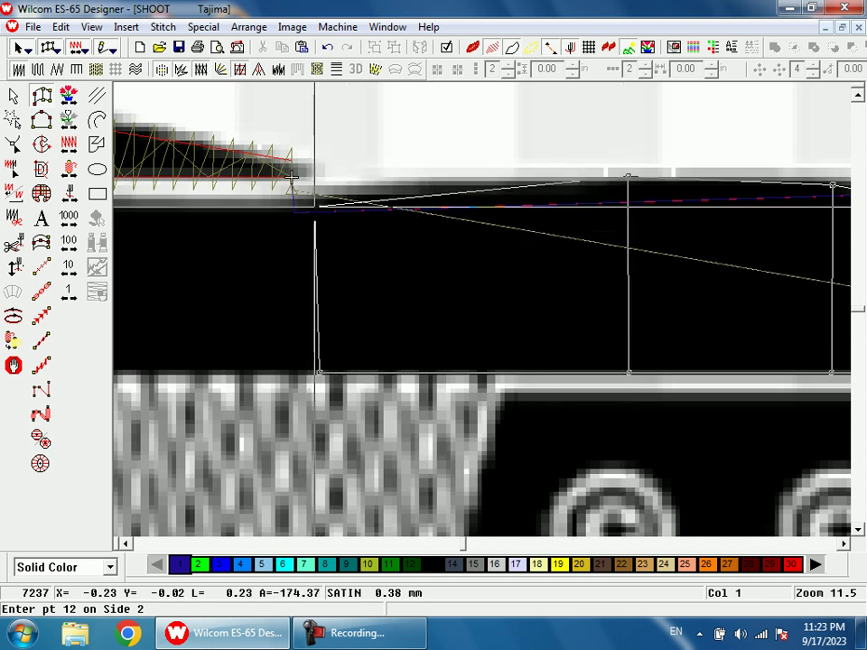
click(315, 206)
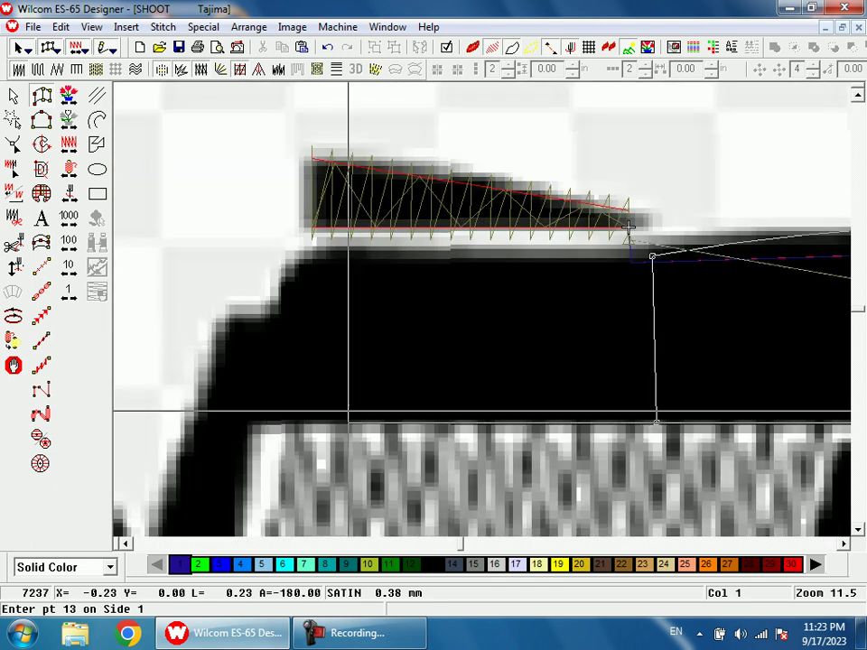
Step: Take the column under the wedge, round the slide's rear upper corner, and reach the small step's outer corner
click(351, 419)
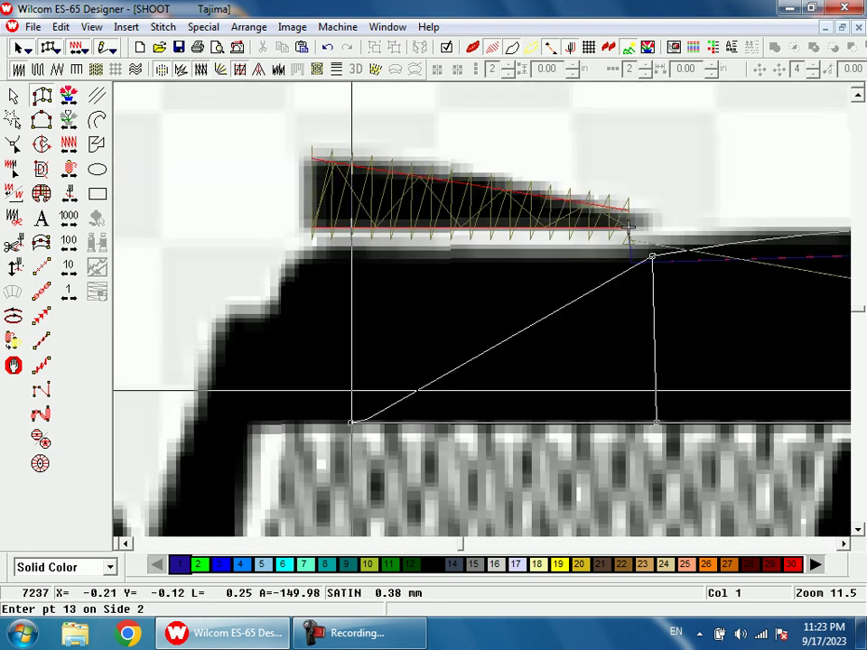
click(350, 262)
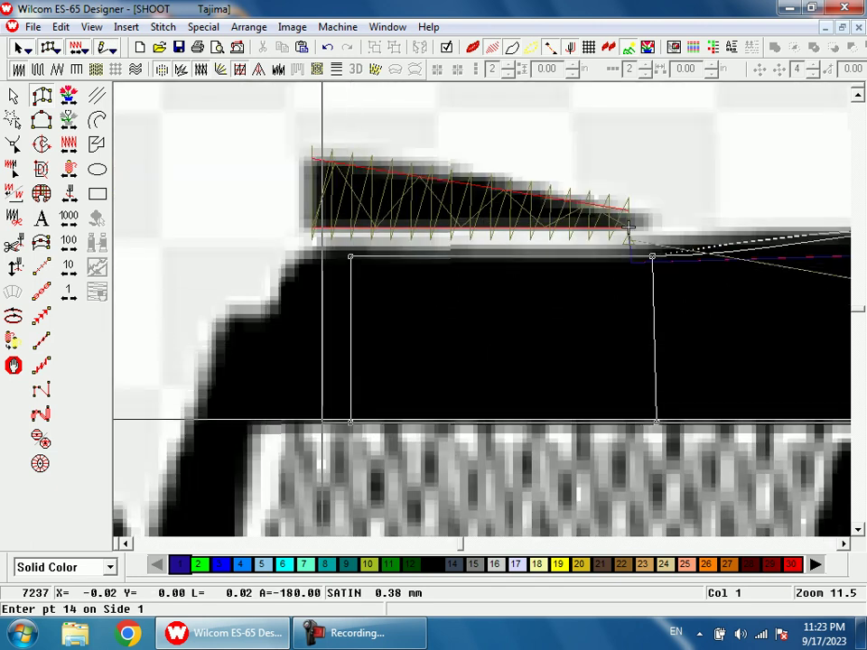
click(322, 421)
click(311, 262)
click(284, 421)
right_click(278, 314)
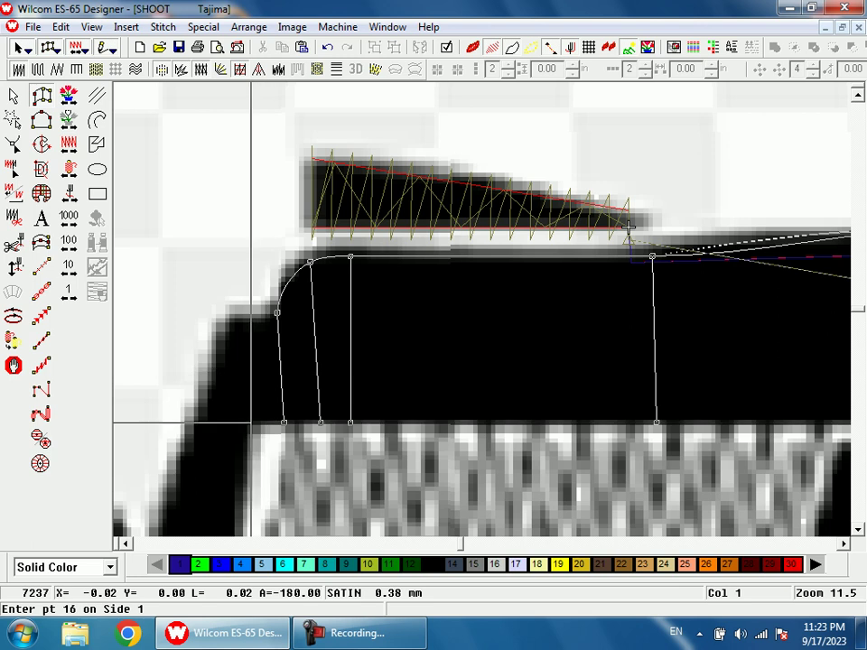
click(252, 421)
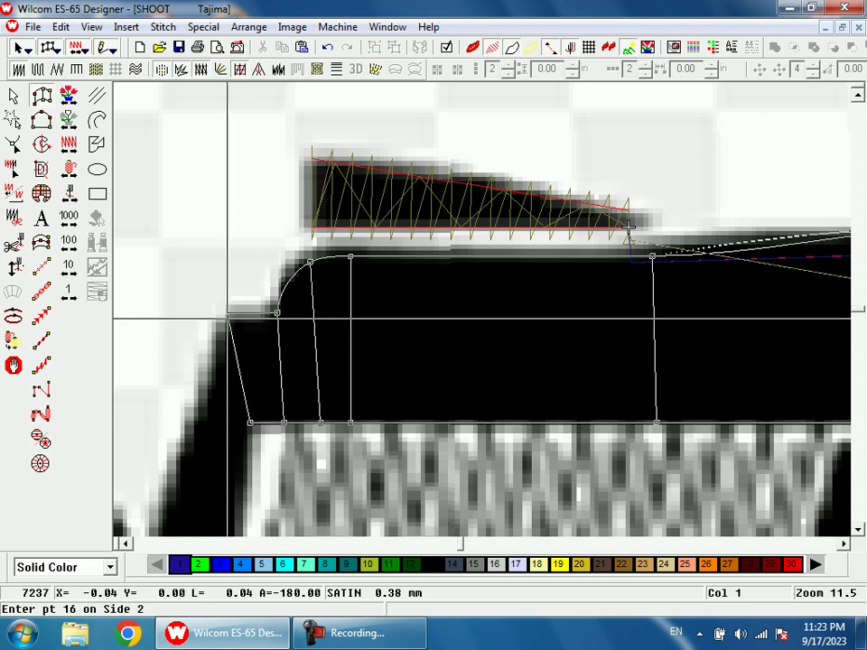
click(225, 316)
Step: Bring the column down the slanted rear strip beside the ring to the lower band and finish it
key(shift+z)
key(shift+z)
key(b)
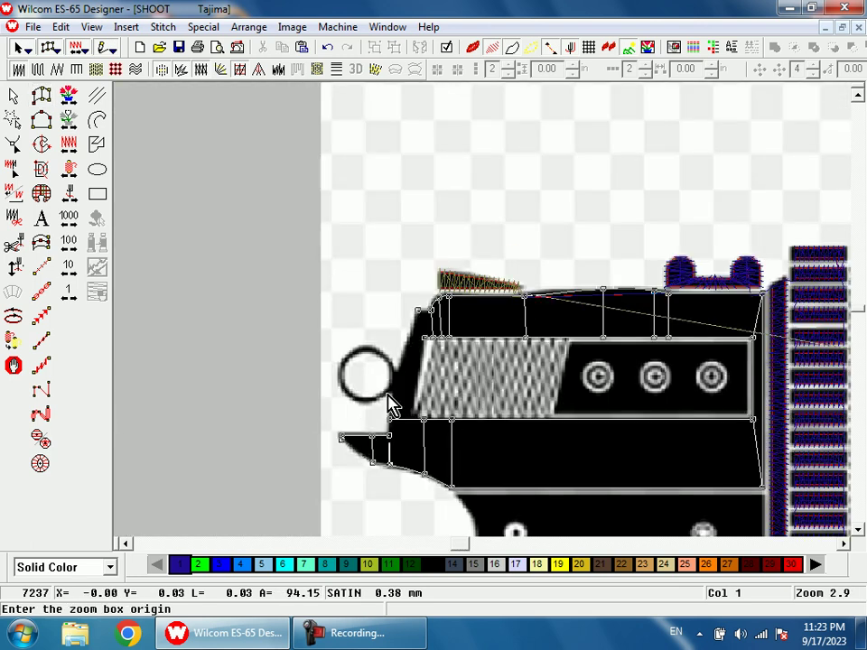
drag(364, 428, 467, 331)
click(479, 313)
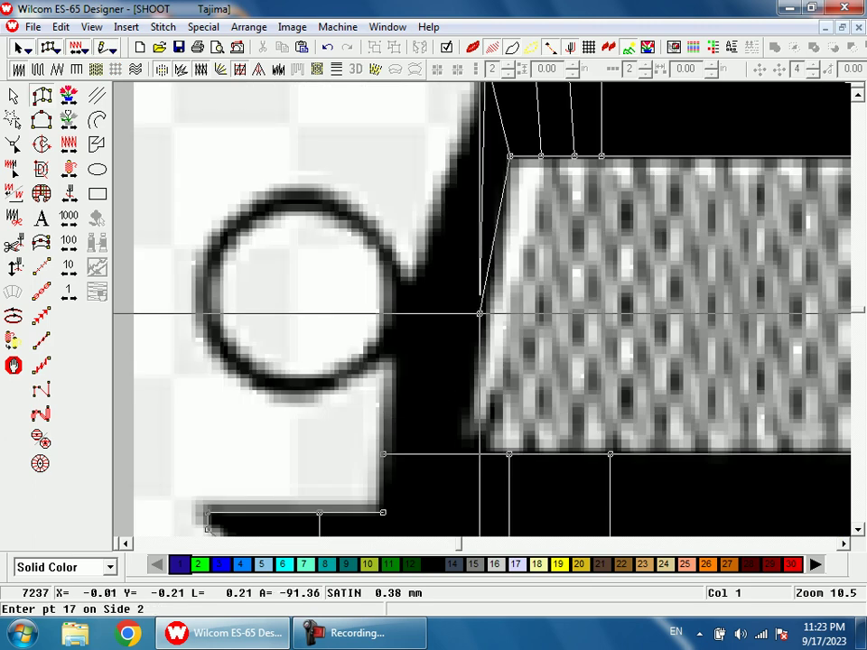
click(403, 313)
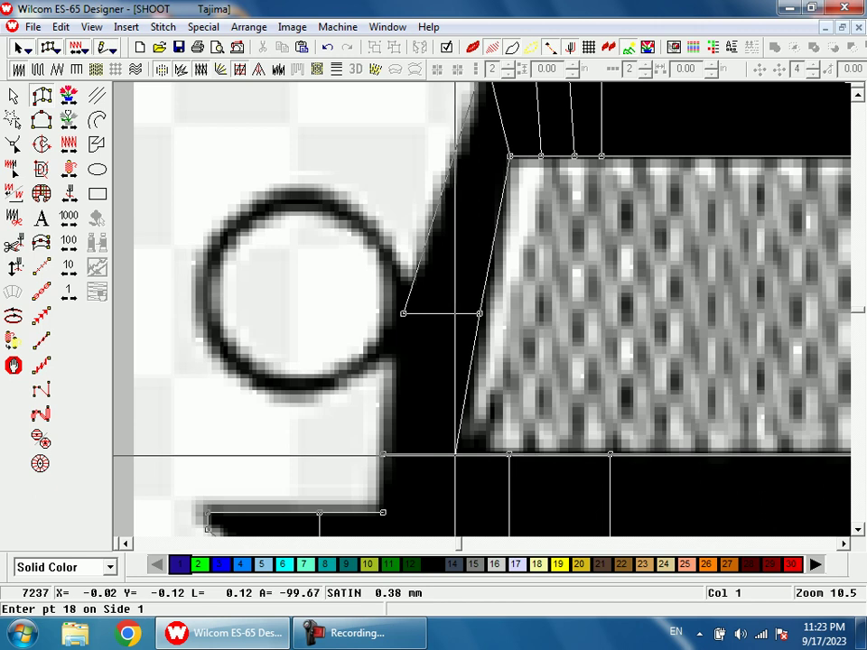
click(457, 456)
click(385, 455)
key(Return)
Step: Reshape the column by turning the stitch angle in the slanted rear strip beside the ring to horizontal
key(shift+z)
key(h)
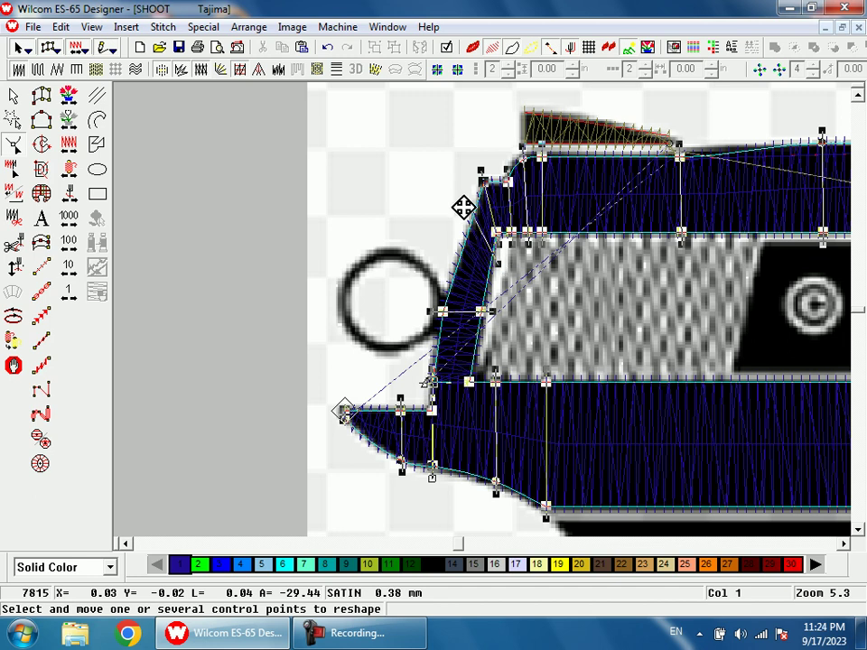
key(shift+z)
key(shift+z)
key(b)
drag(437, 222, 619, 352)
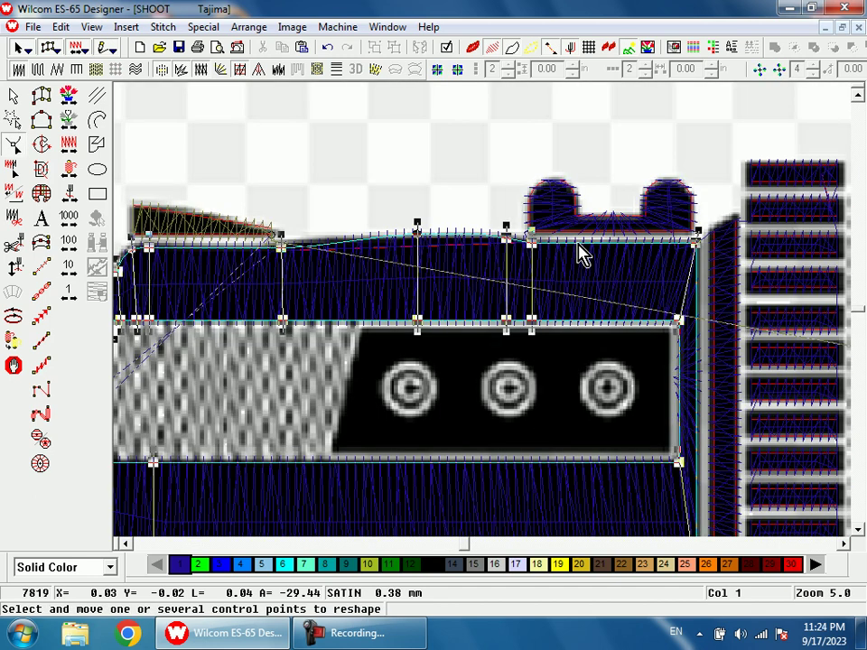
key(shift+z)
key(b)
drag(340, 170, 513, 383)
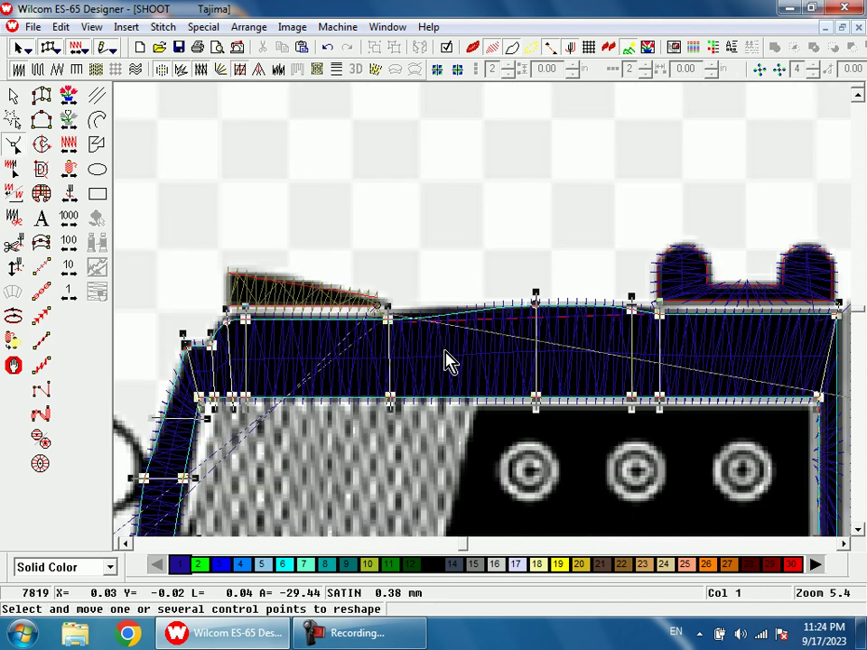
key(shift+z)
key(b)
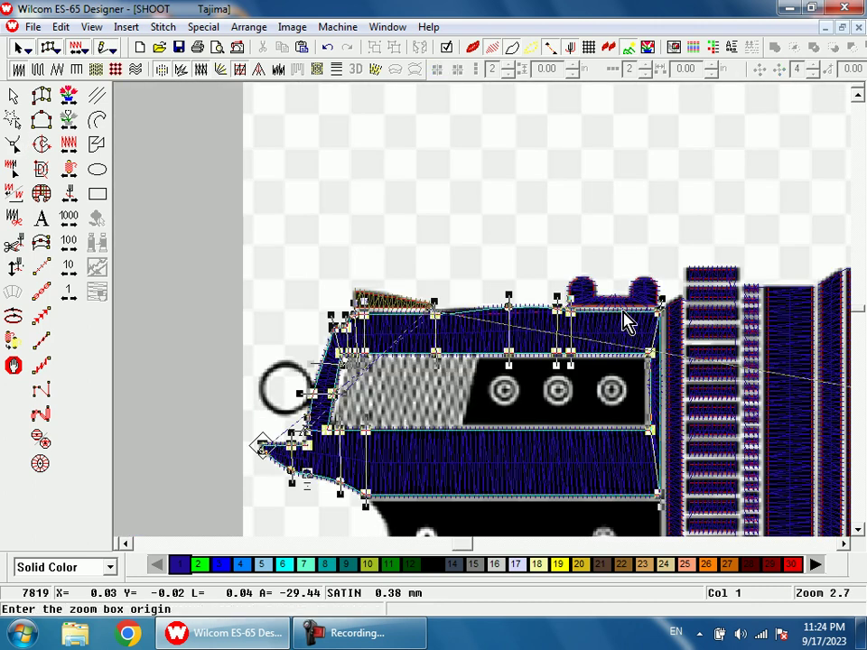
Step: Adjust the two stitch angle lines in the narrow strip at the panel's front end to run nearly horizontal
drag(674, 397, 627, 305)
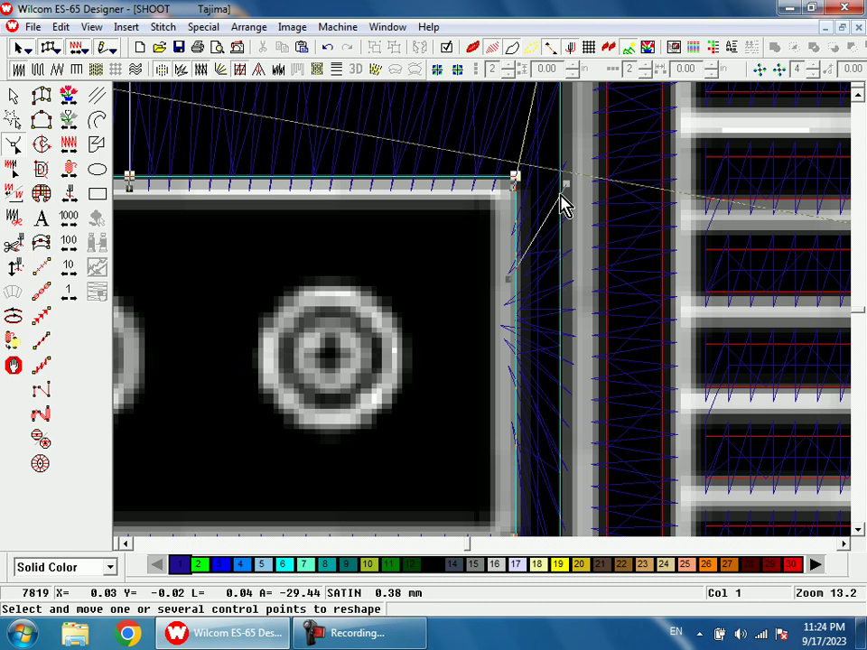
scroll(582, 384, down, 3)
drag(562, 370, 639, 307)
key(shift+z)
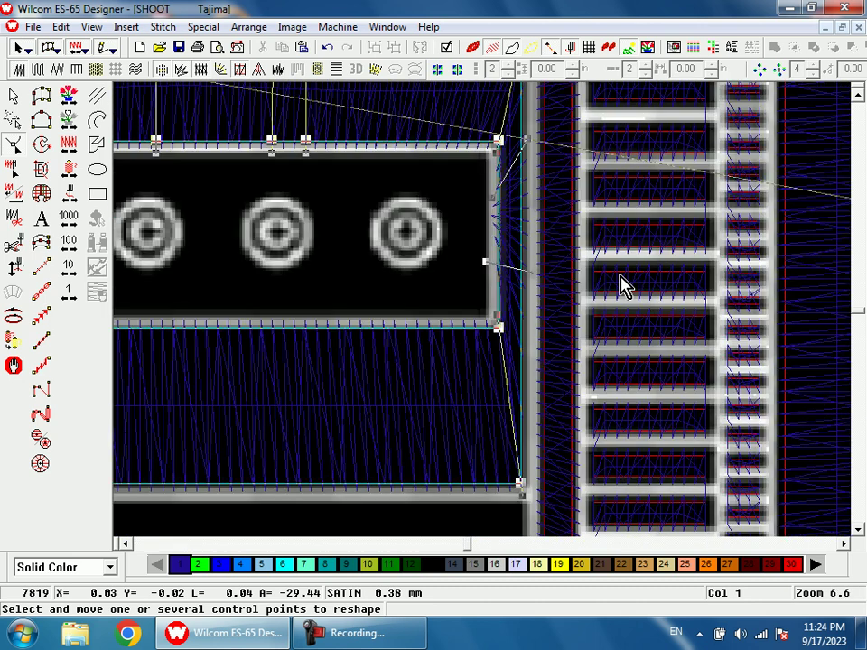
drag(521, 144, 548, 185)
Step: Move the column's entry to the wedge's pointed tip and its exit to the band's lower rear corner, then finish reshaping
key(shift+z)
key(shift+z)
key(shift+z)
key(b)
drag(439, 250, 486, 354)
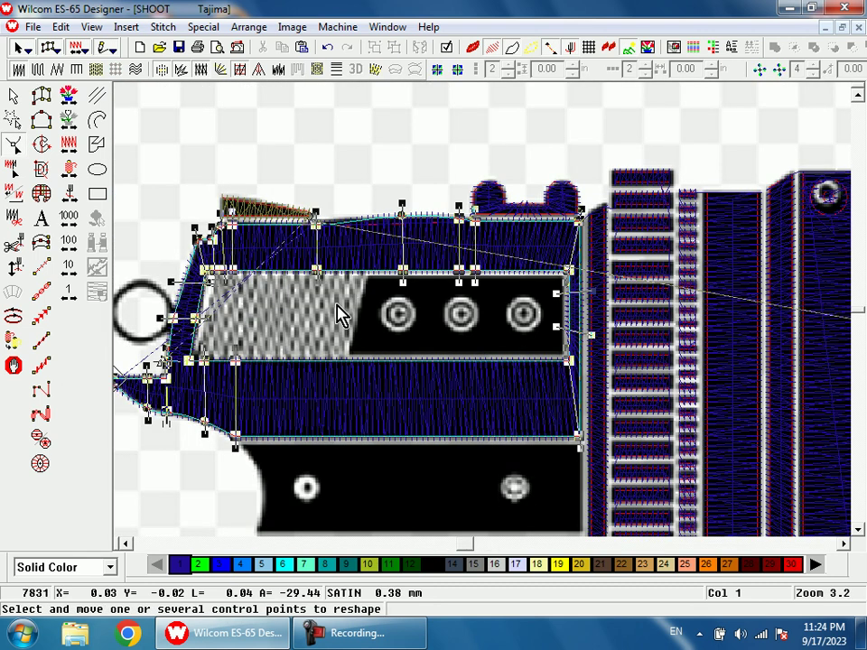
key(s)
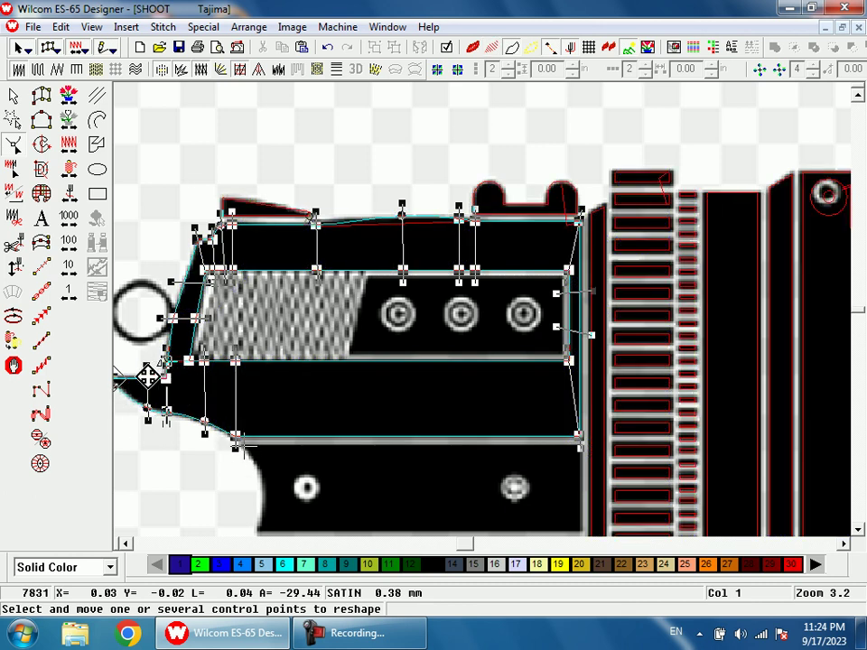
key(s)
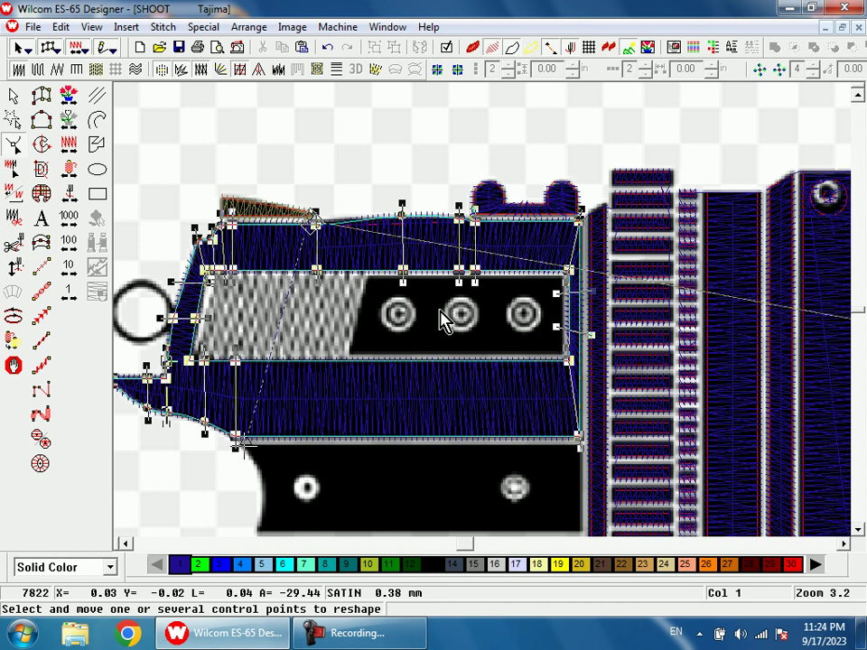
key(Escape)
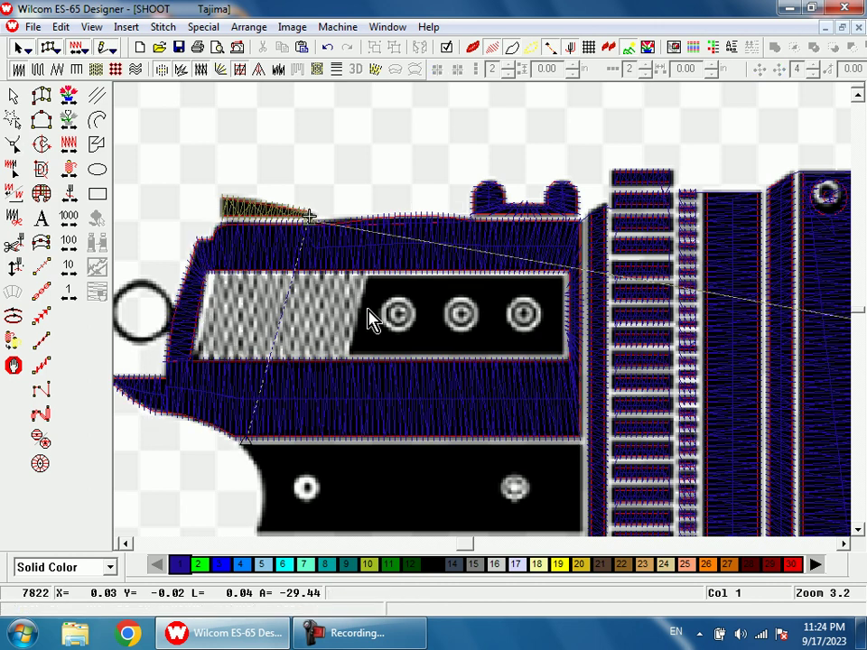
Step: Cut the small wedge above the slide's rear and paste it ahead of the slide columns in the stitching order
key(shift+Tab)
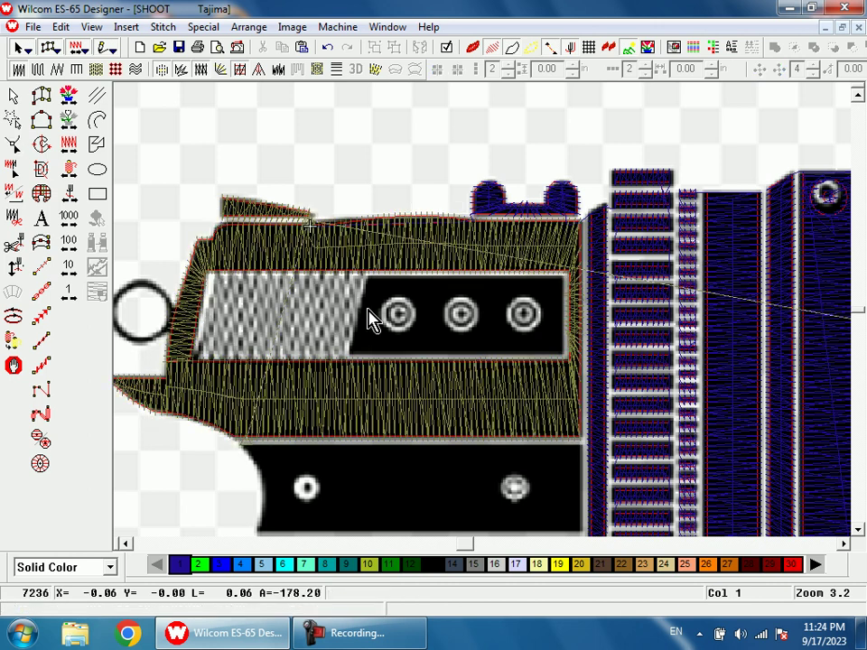
click(285, 216)
key(ctrl+x)
key(ctrl+v)
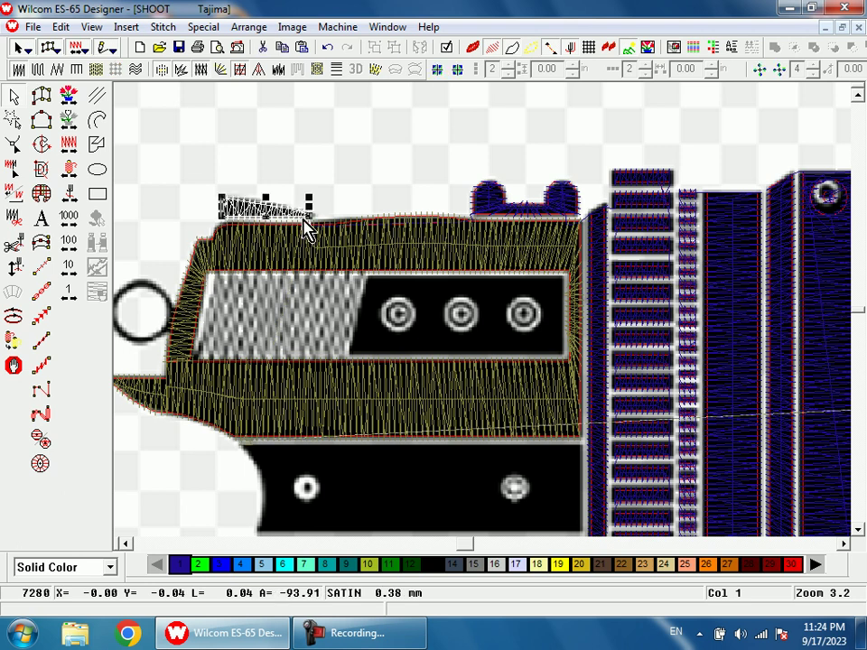
key(Escape)
Step: Nudge the rear wedge and the two-humped piece together slightly upward from the slide's upper edge, and dismiss the Windows colour scheme prompt
key(shift+z)
key(b)
click(412, 261)
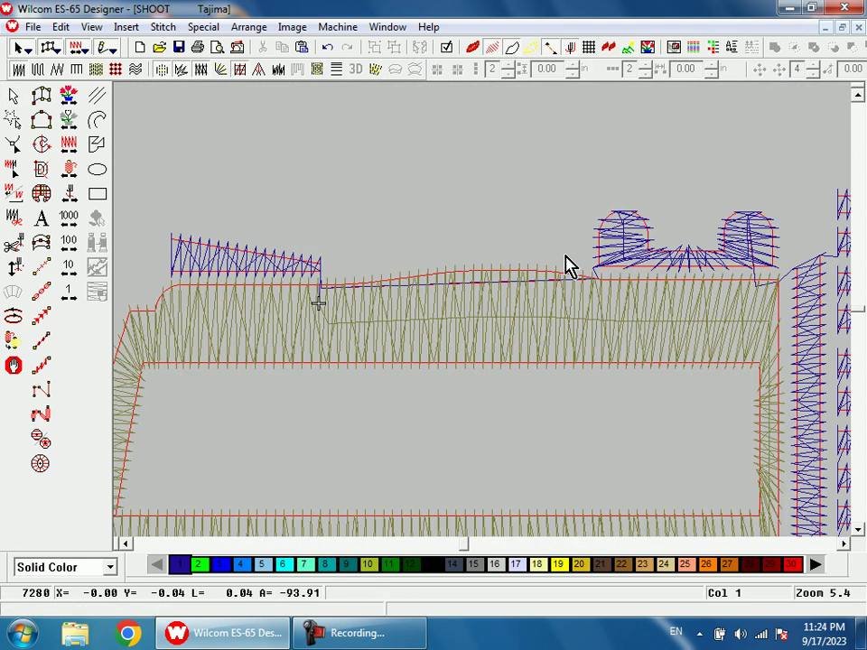
click(641, 278)
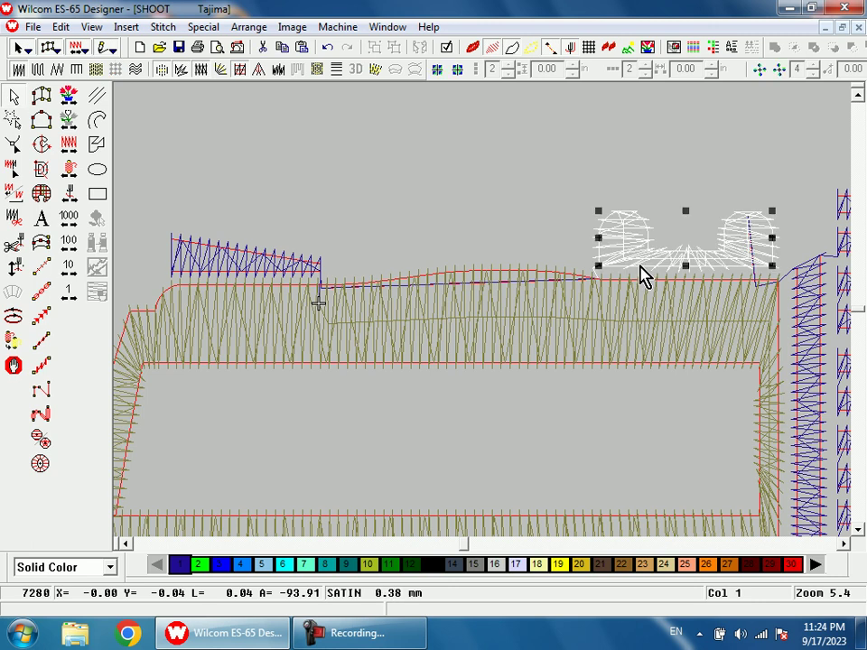
ctrl+click(306, 270)
key(Up)
key(Up)
key(Up)
key(Up)
key(Up)
key(Up)
key(Up)
key(Up)
key(Up)
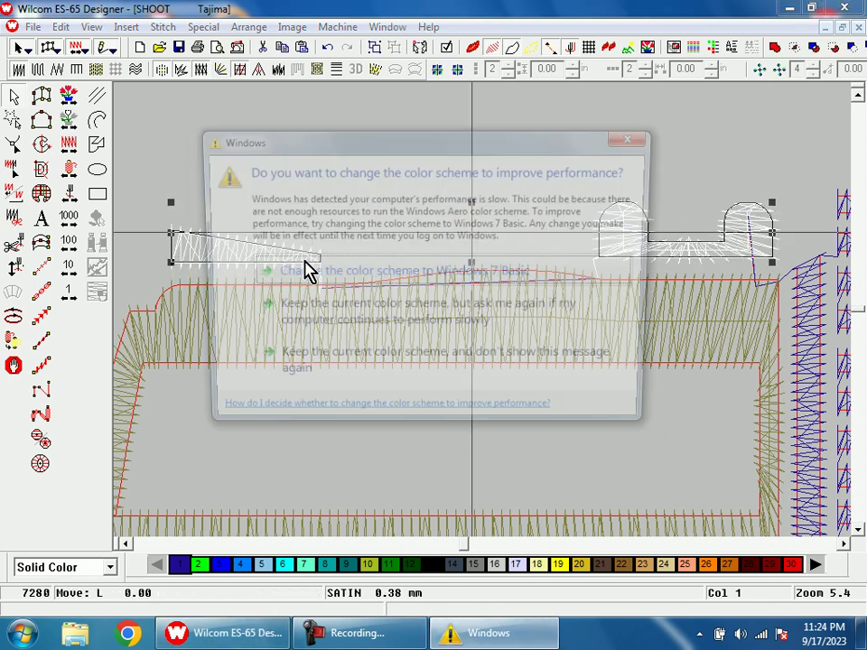
click(642, 136)
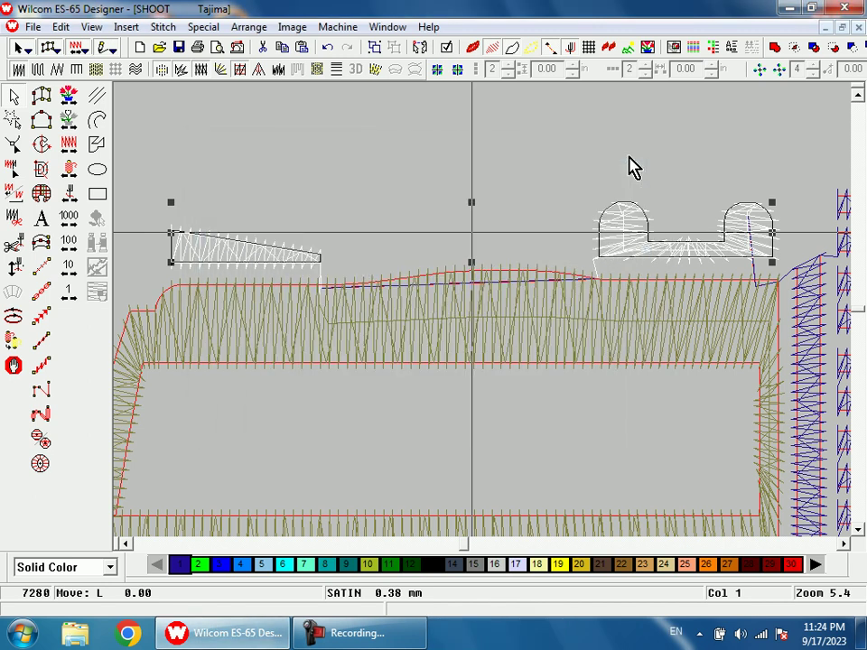
Step: Examine the slide's stitching against the artwork, and review the whole gun and SHOOT lettering in realistic stitch view at zoom 1.0
key(shift+z)
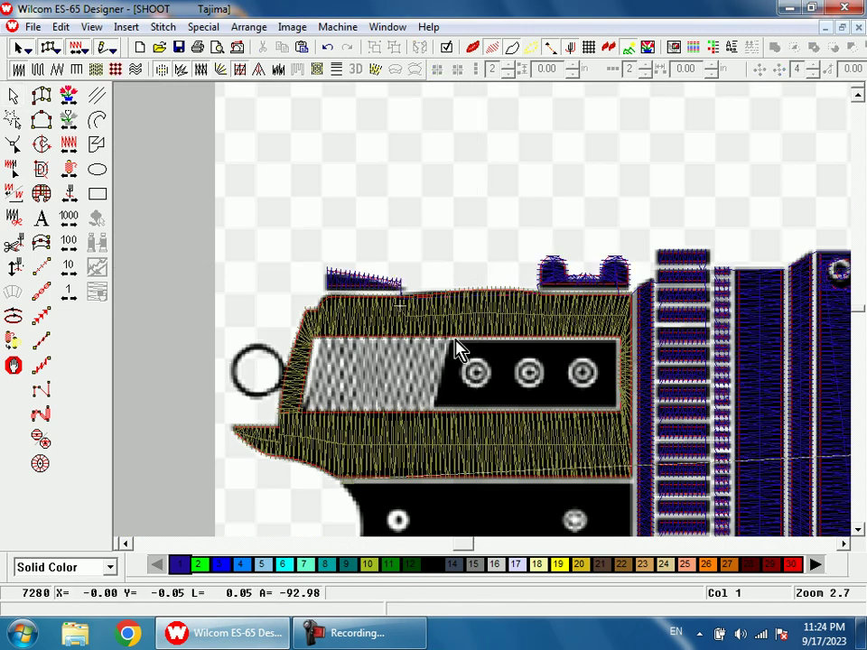
scroll(458, 350, down, 3)
key(shift+z)
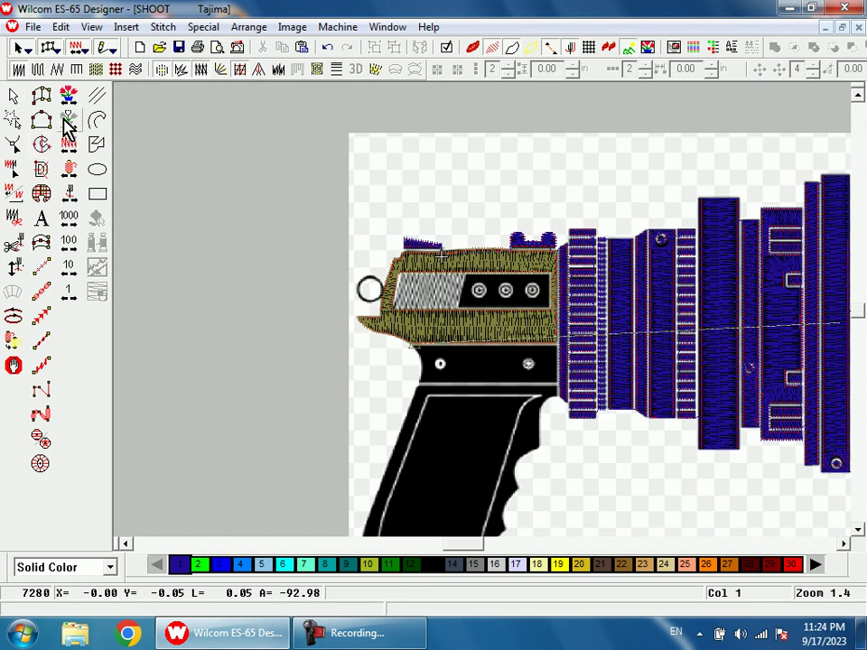
key(b)
drag(384, 244, 538, 393)
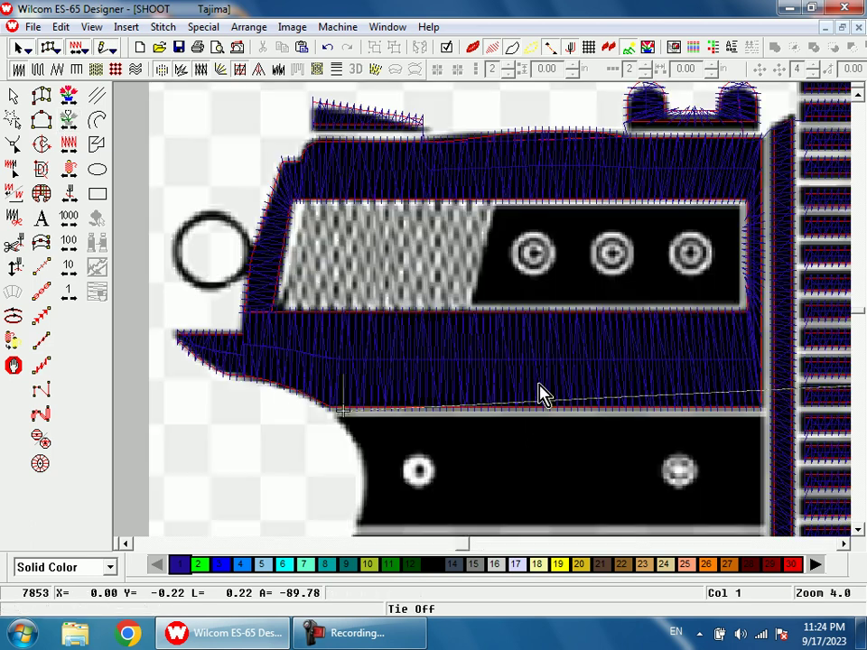
key(shift+z)
key(shift+z)
scroll(524, 353, up, 3)
key(b)
drag(443, 257, 547, 393)
key(shift+z)
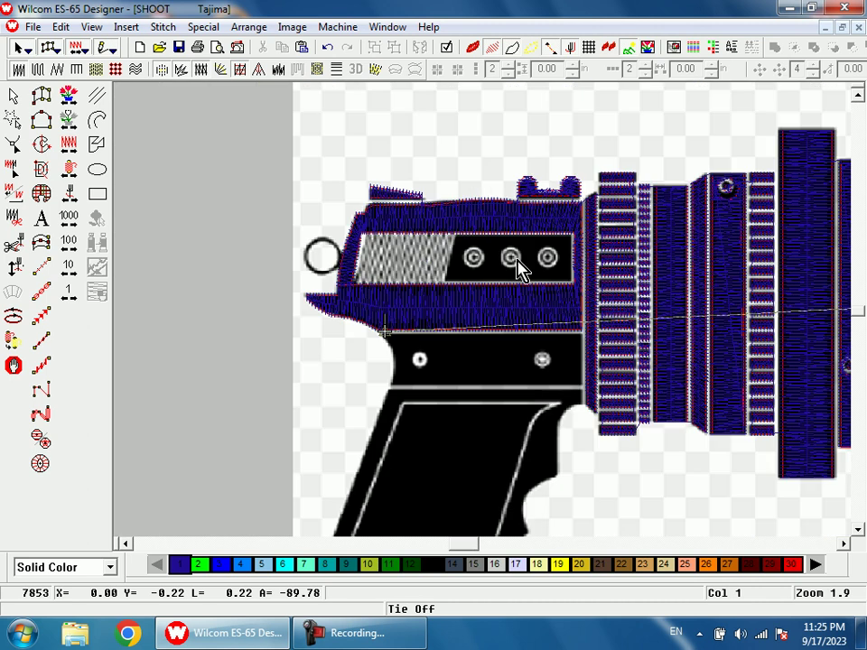
key(shift+z)
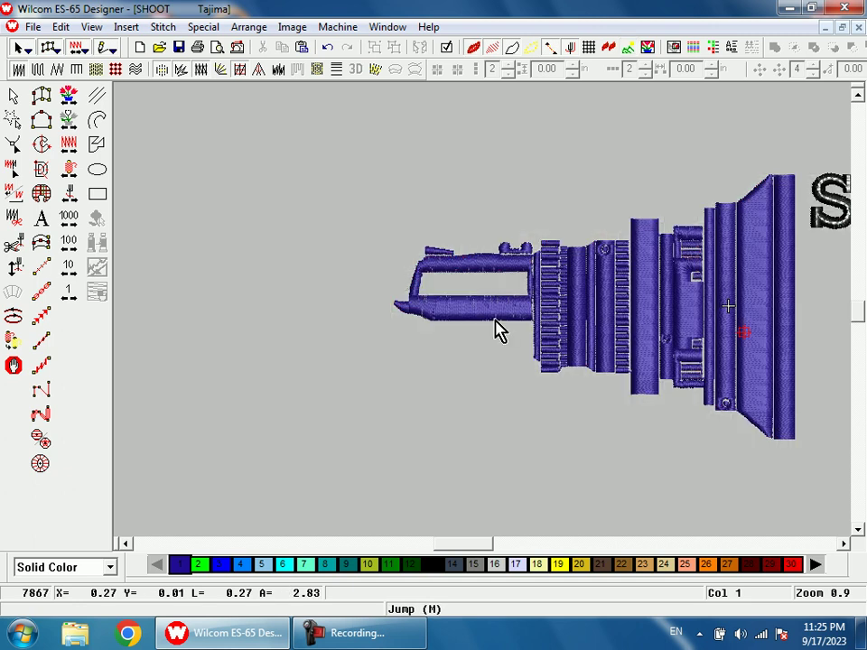
key(1)
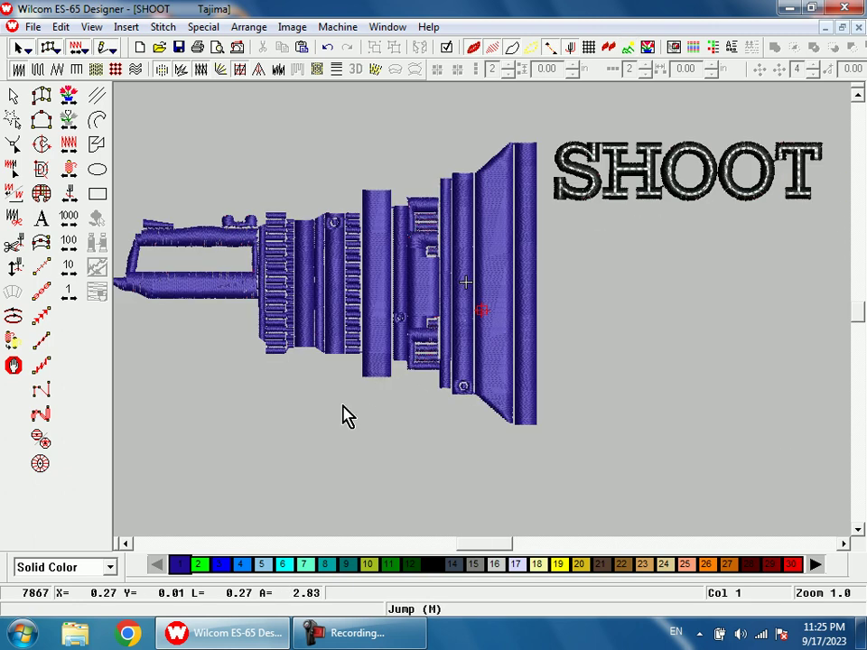